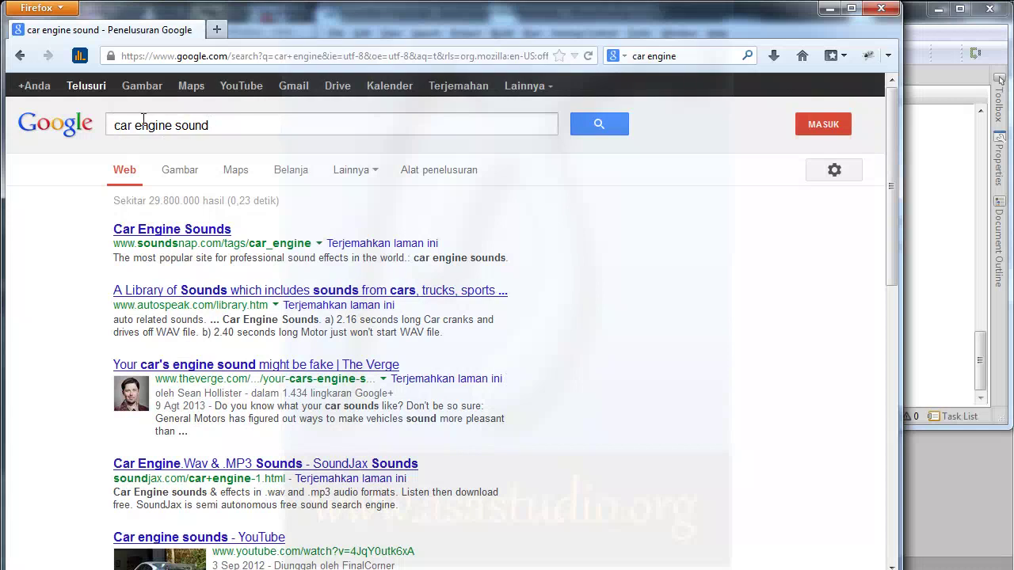
Open the Car Engine Sounds Google result in a new Firefox tab and switch to it
right_click(182, 232)
click(242, 241)
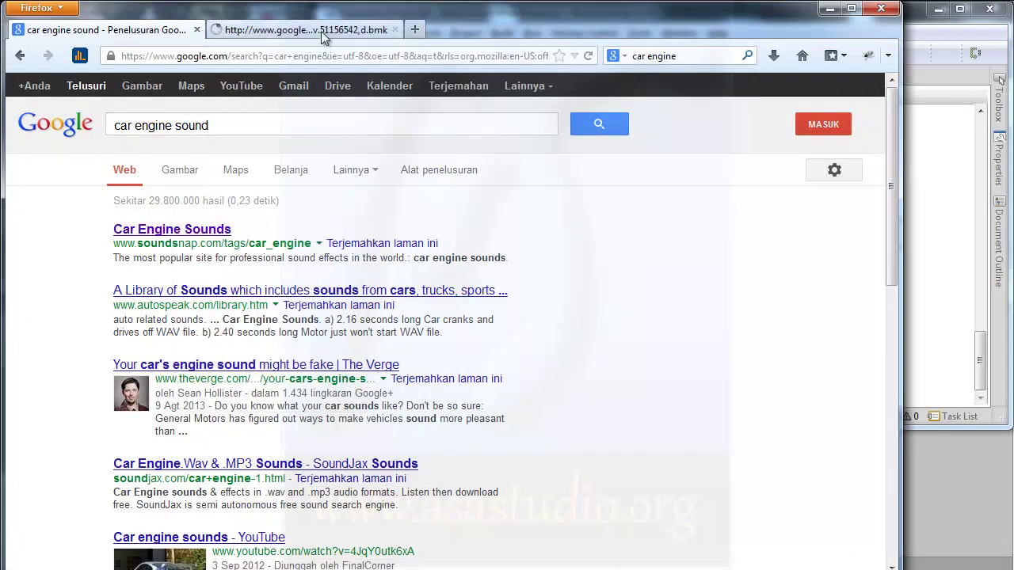
click(326, 30)
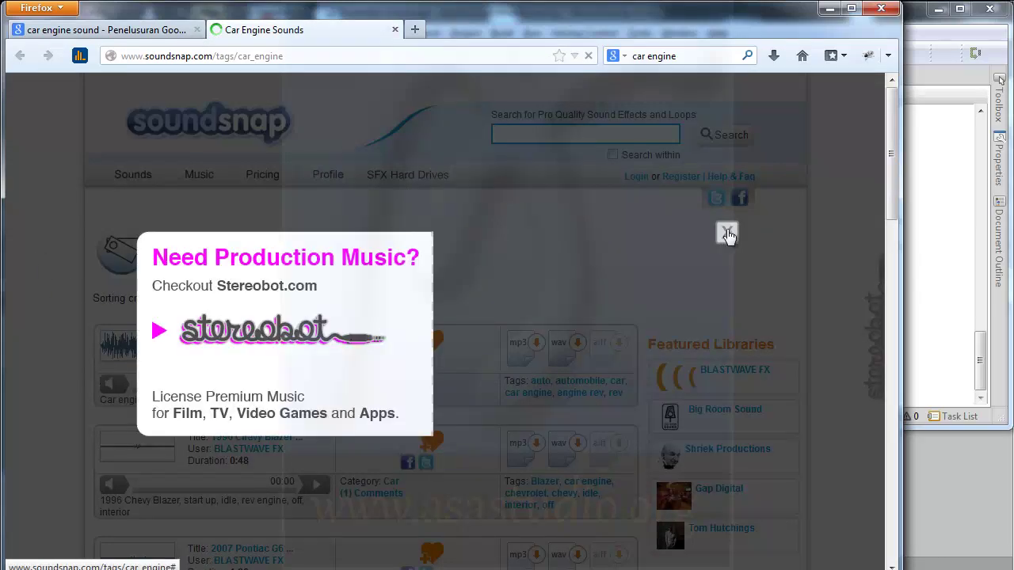
Dismiss the Soundsnap advert and preview the Car engine rev and 1996 Chevy Blazer clips
click(727, 234)
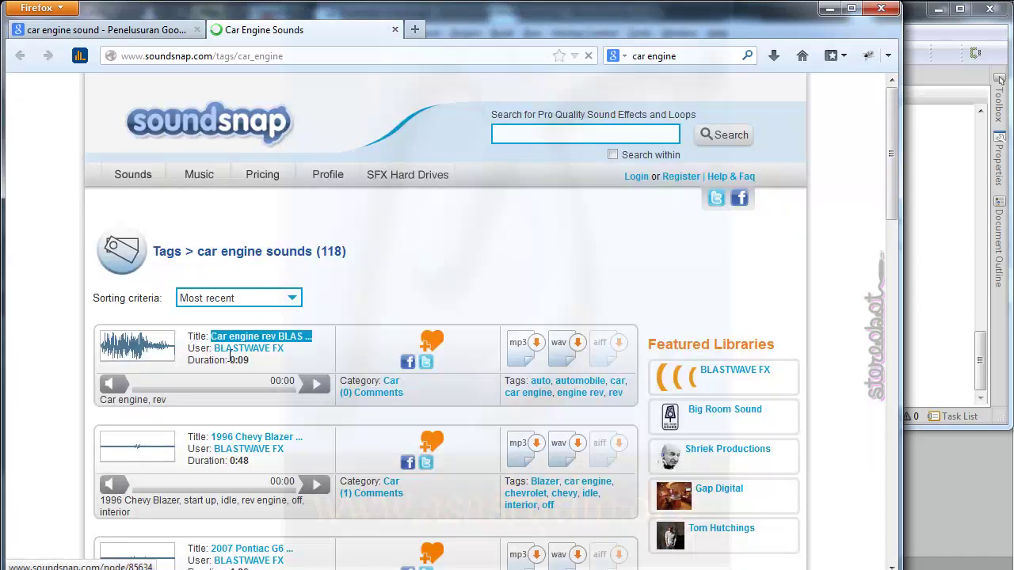
click(320, 386)
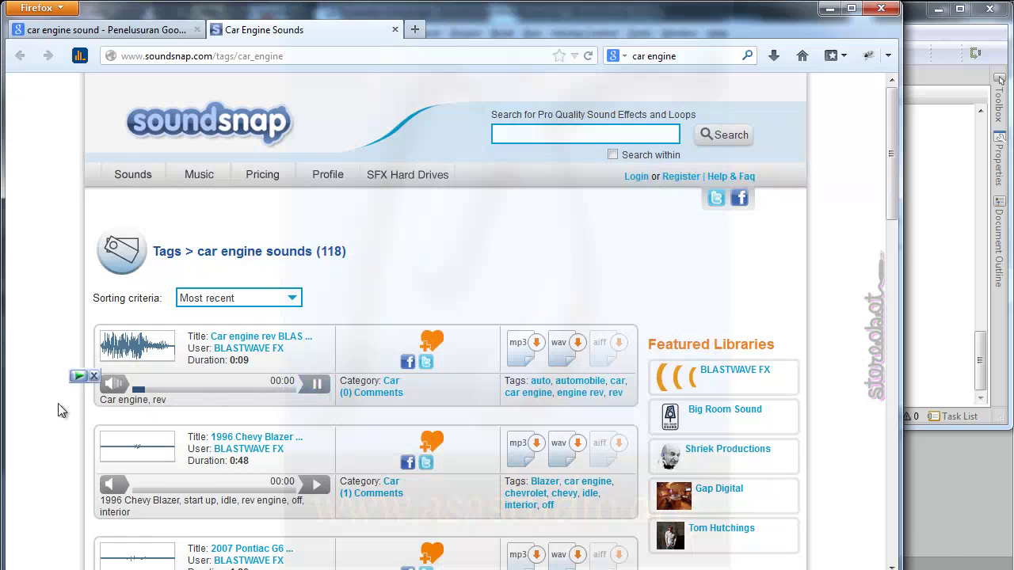
scroll(68, 412, down, 2)
scroll(65, 407, down, 2)
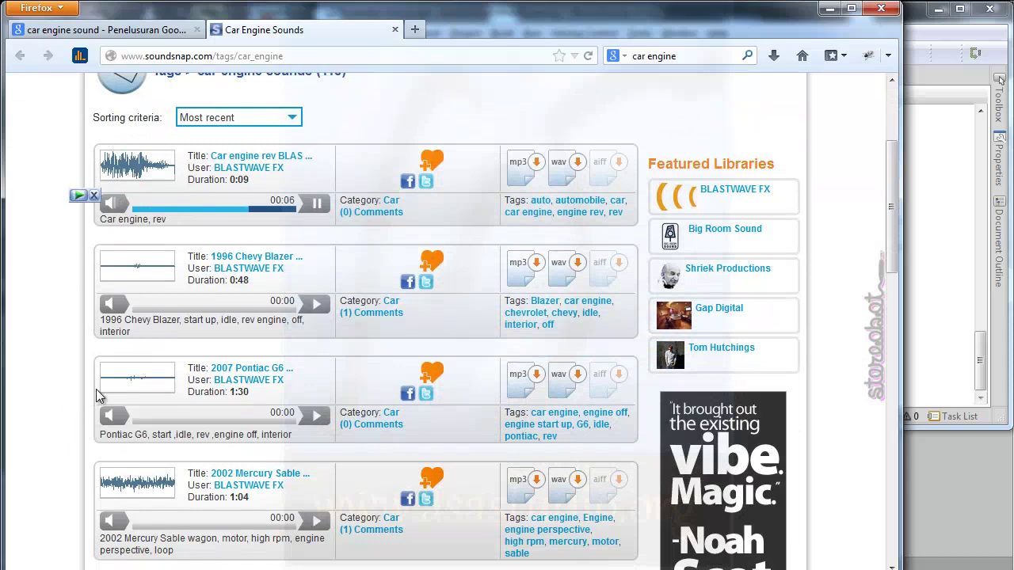
click(318, 307)
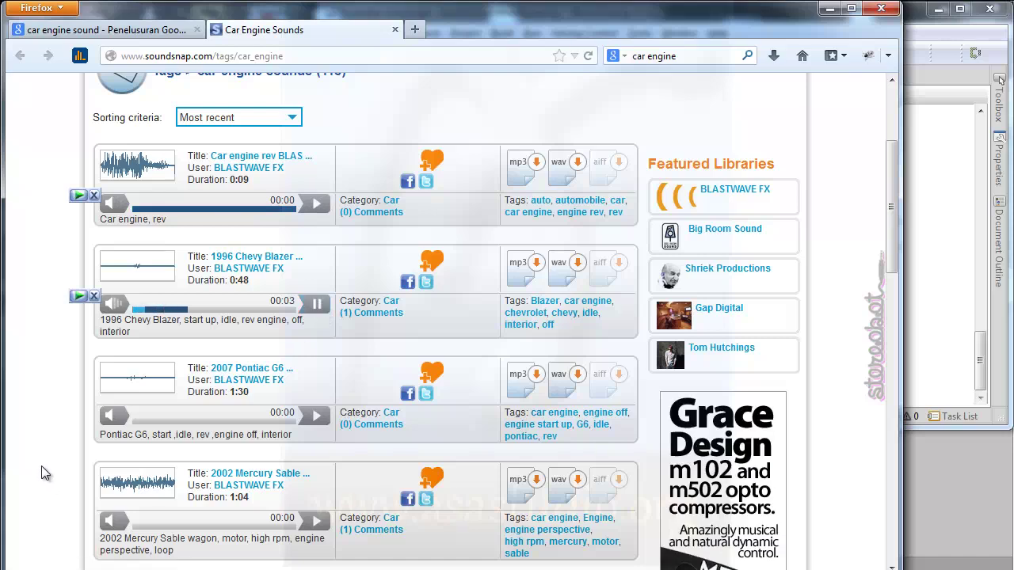
Preview the Pontiac G6 start and idle clip, then the Mercury Sable high rpm clip
scroll(45, 471, down, 1)
scroll(45, 471, down, 2)
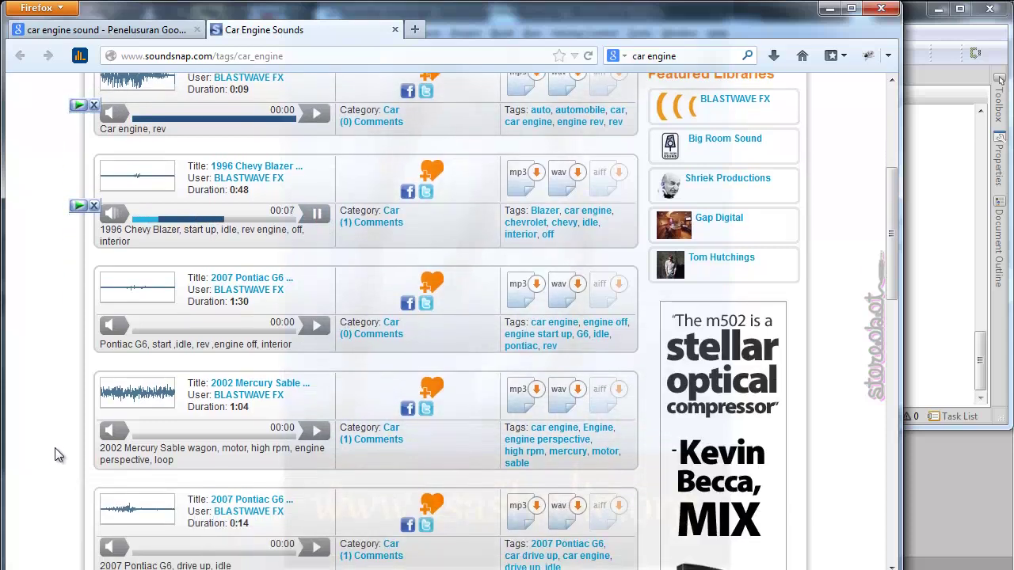
scroll(55, 455, down, 2)
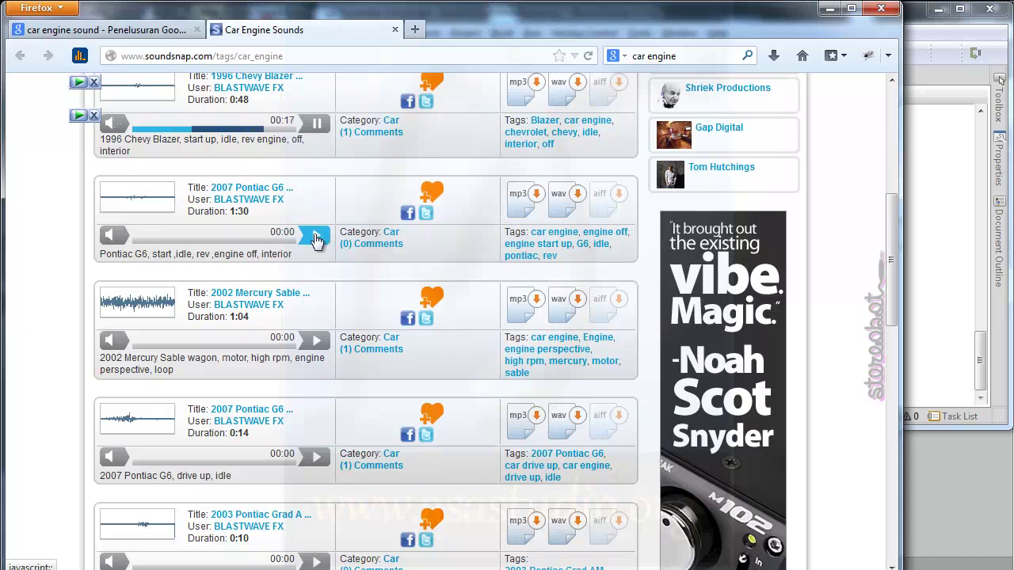
click(315, 237)
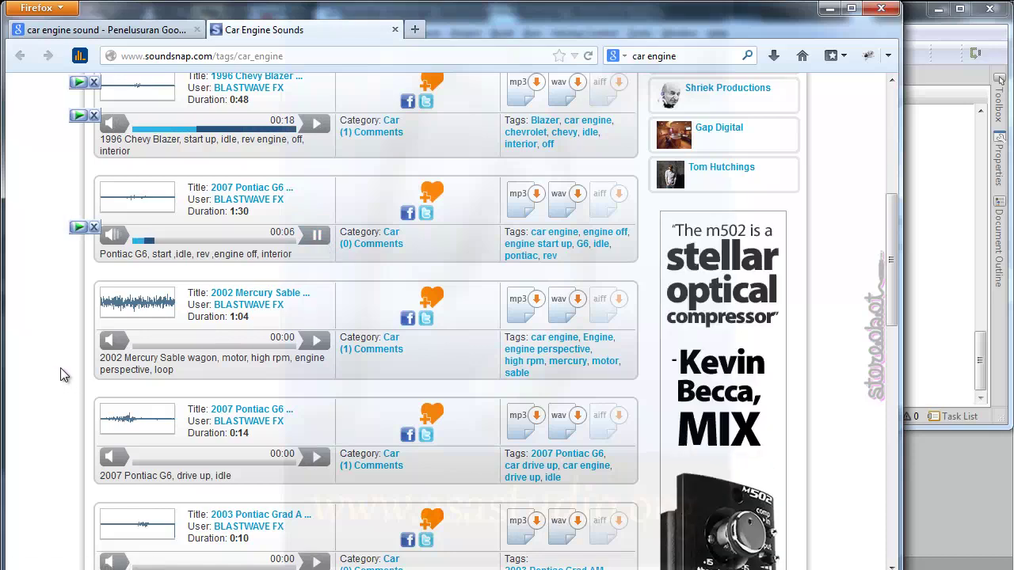
click(315, 343)
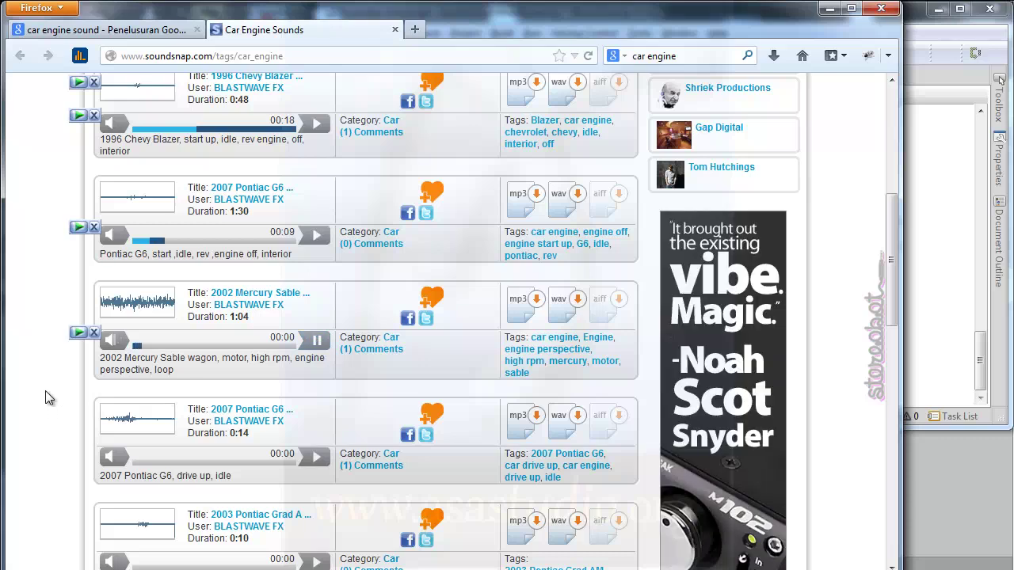
Play the Mercury Sable medium rpm engine loop, then return to the top of the page
scroll(51, 392, down, 2)
scroll(57, 386, down, 2)
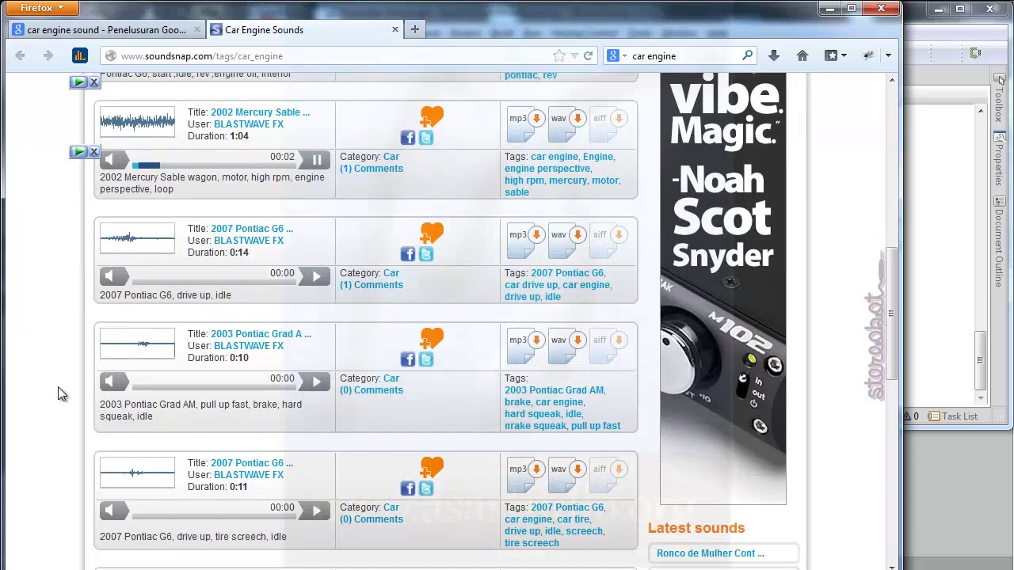
scroll(58, 386, down, 5)
scroll(58, 386, down, 1)
scroll(60, 386, down, 2)
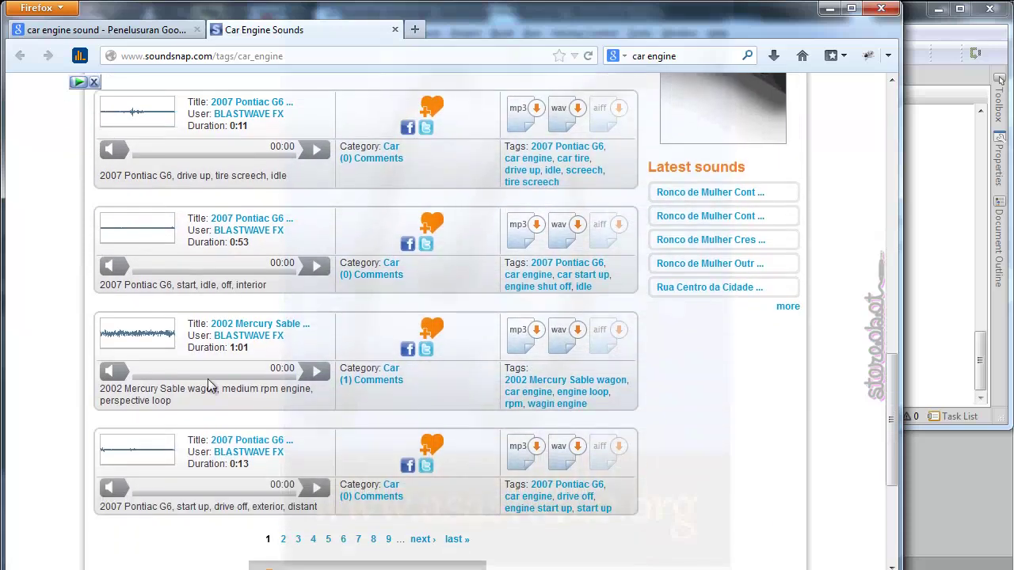
click(320, 376)
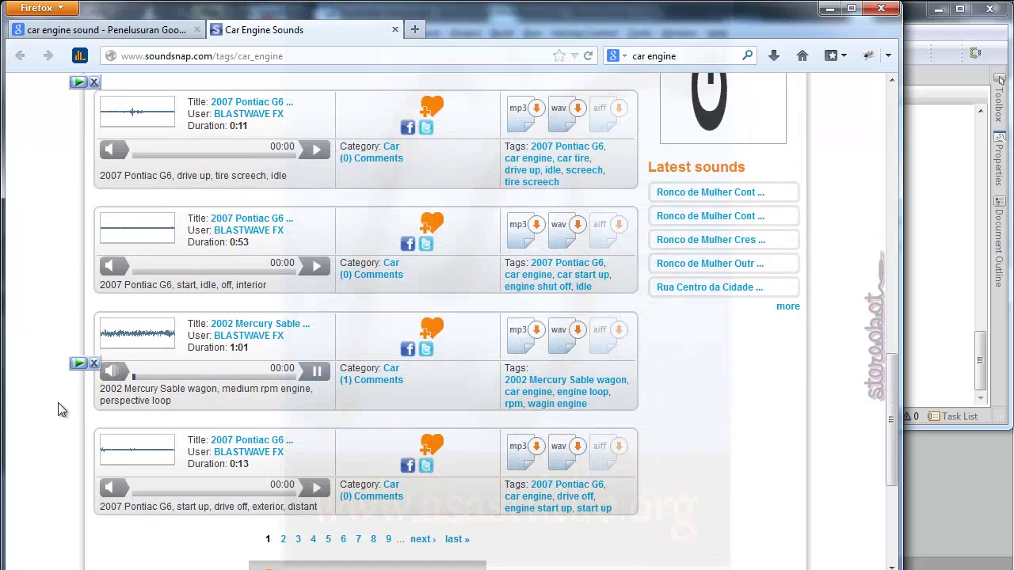
scroll(58, 404, down, 4)
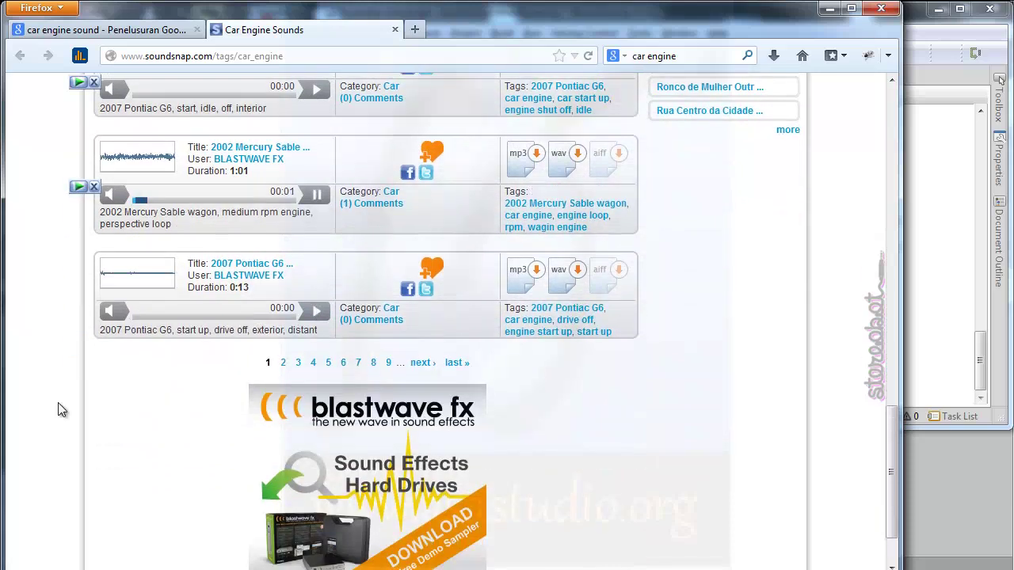
scroll(59, 400, up, 10)
scroll(61, 392, up, 10)
scroll(59, 384, up, 10)
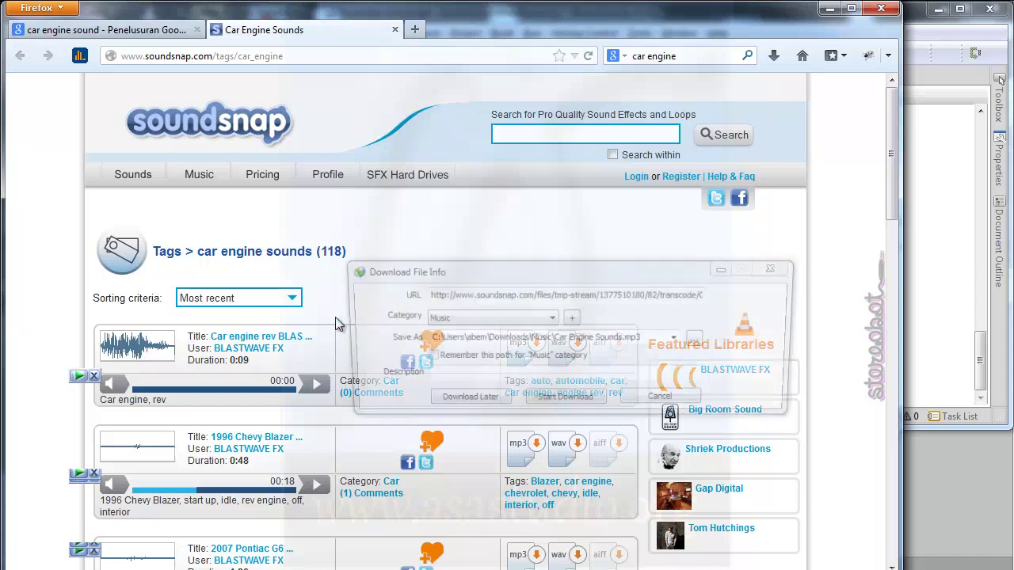
Browse the download location to Desktop\unity_mobil\tutorial_mobil\Assets
click(700, 340)
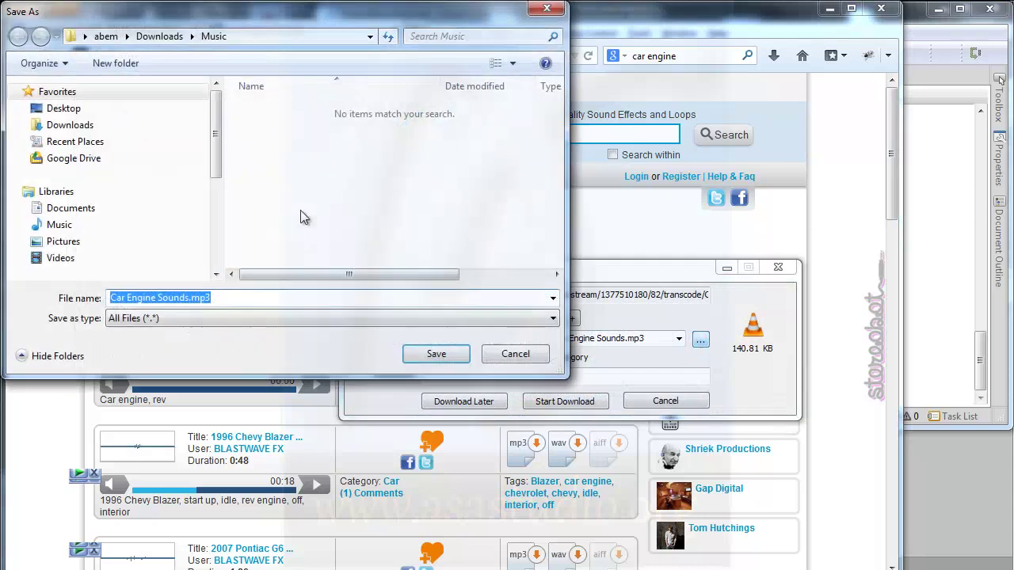
click(71, 107)
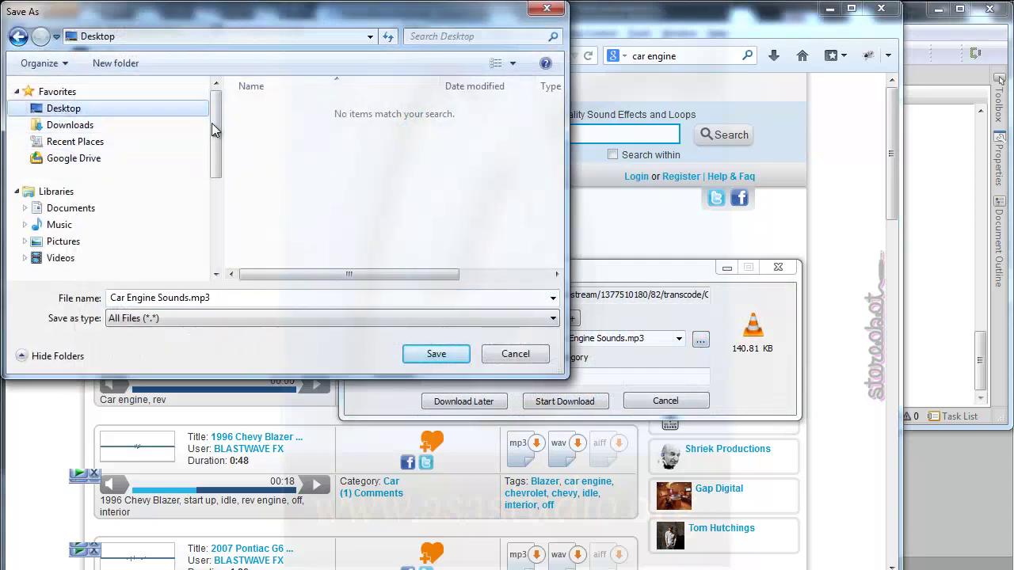
click(312, 177)
scroll(325, 190, down, 3)
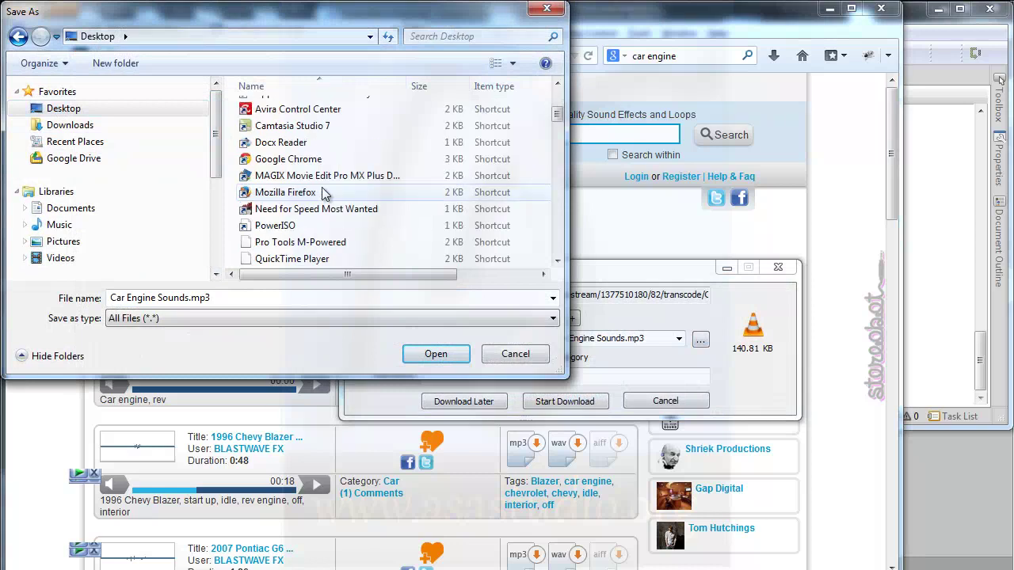
scroll(324, 192, down, 3)
double_click(317, 179)
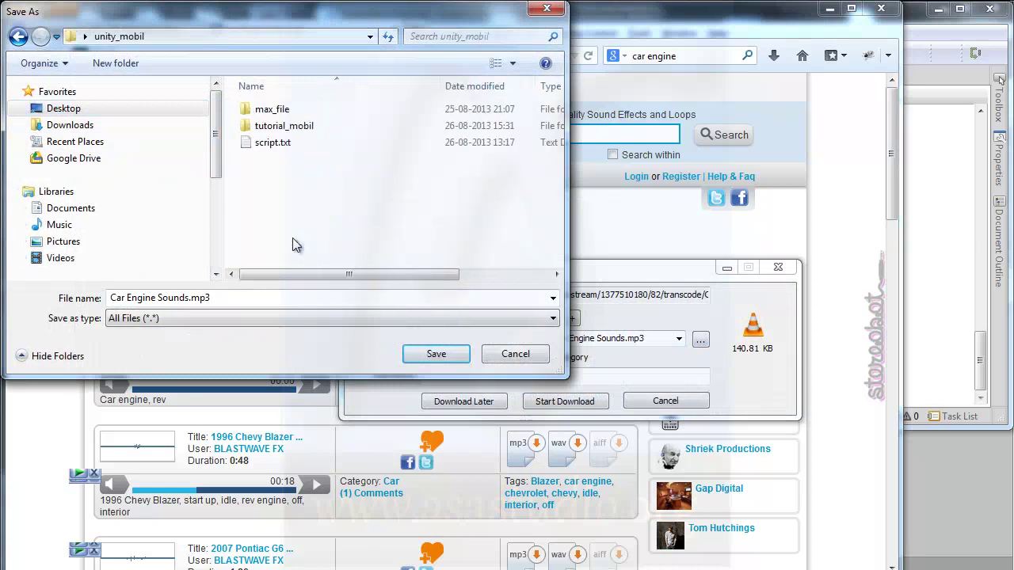
double_click(278, 126)
double_click(263, 111)
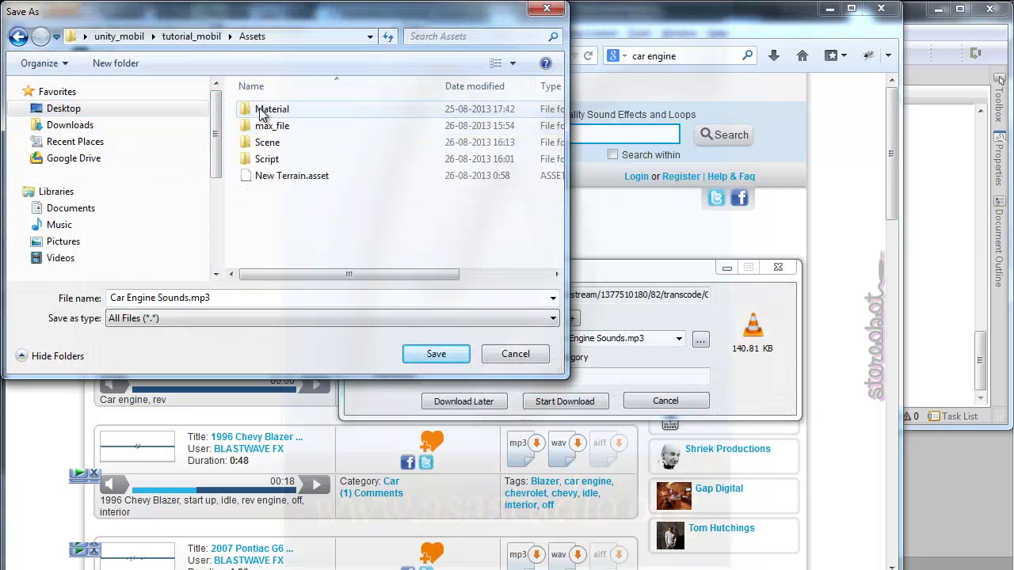
Create an Audio folder in Assets, save Car Engine Sounds.mp3 there, and start the download
click(134, 65)
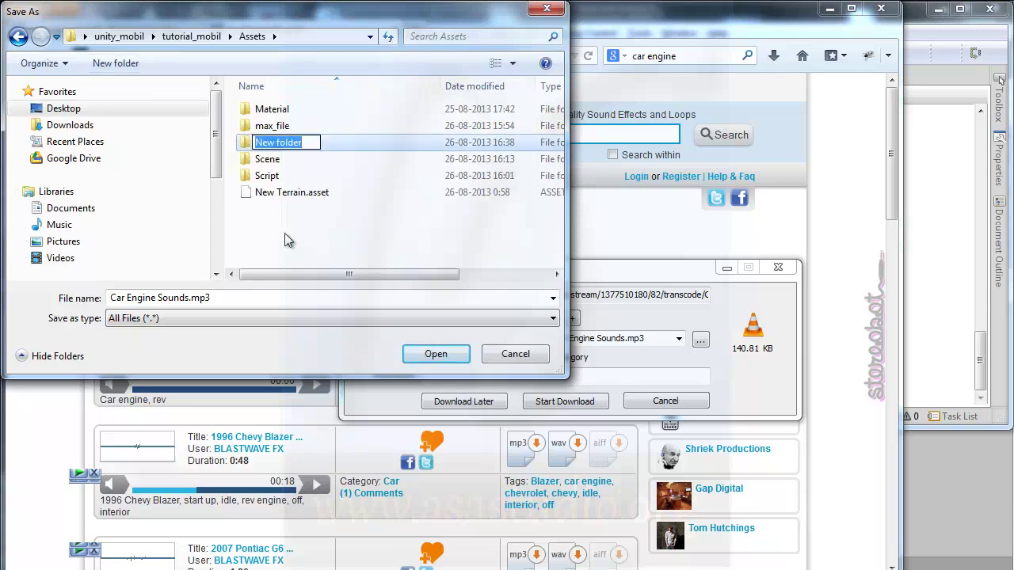
text(audio)
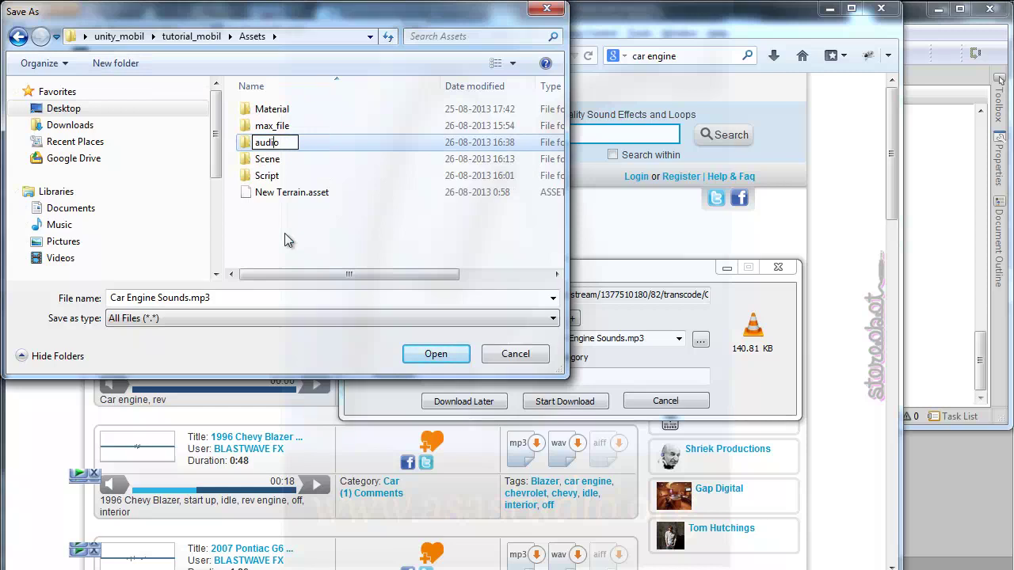
key(Home)
text(A)
key(Return)
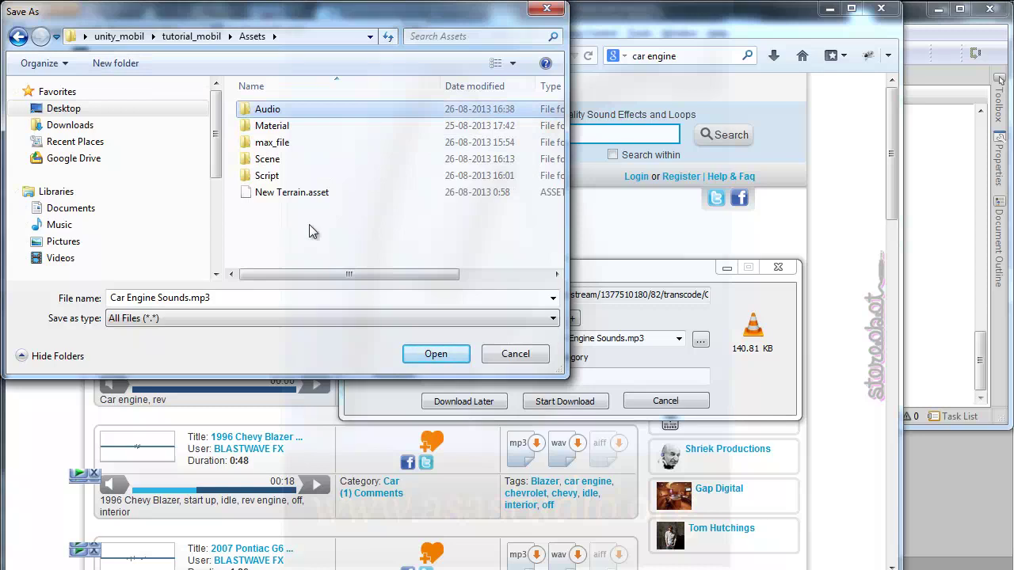
double_click(272, 116)
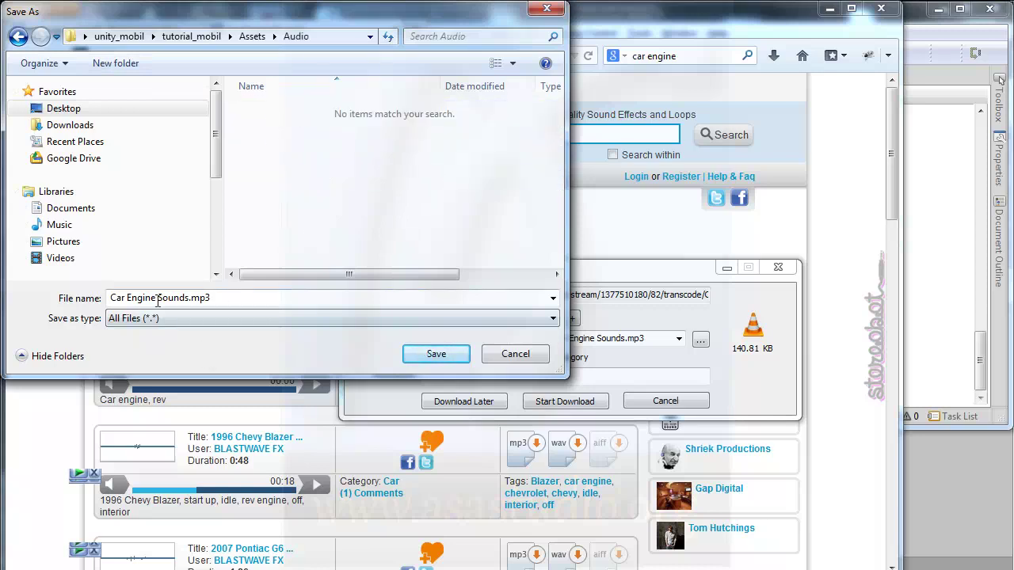
click(437, 354)
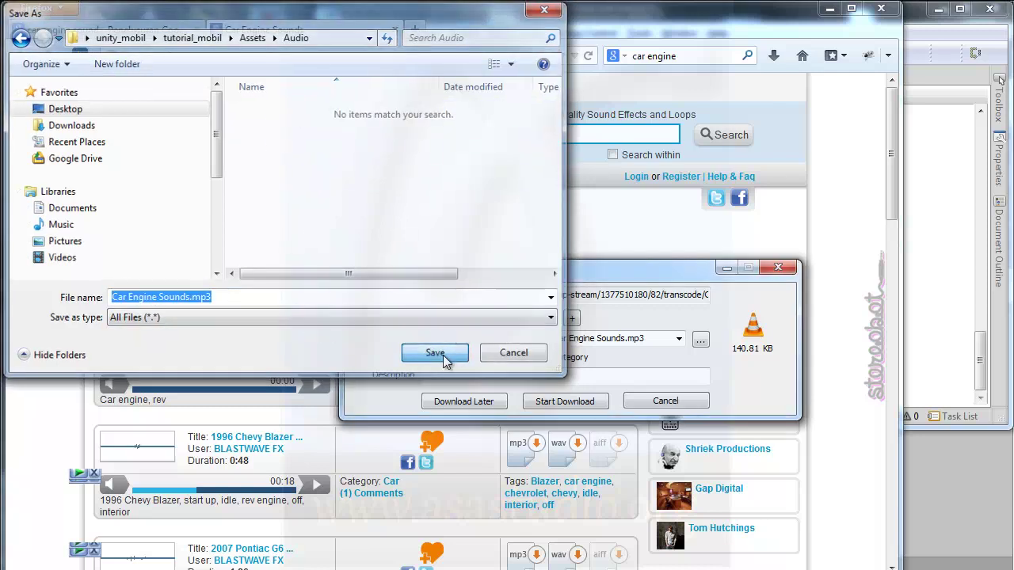
click(563, 401)
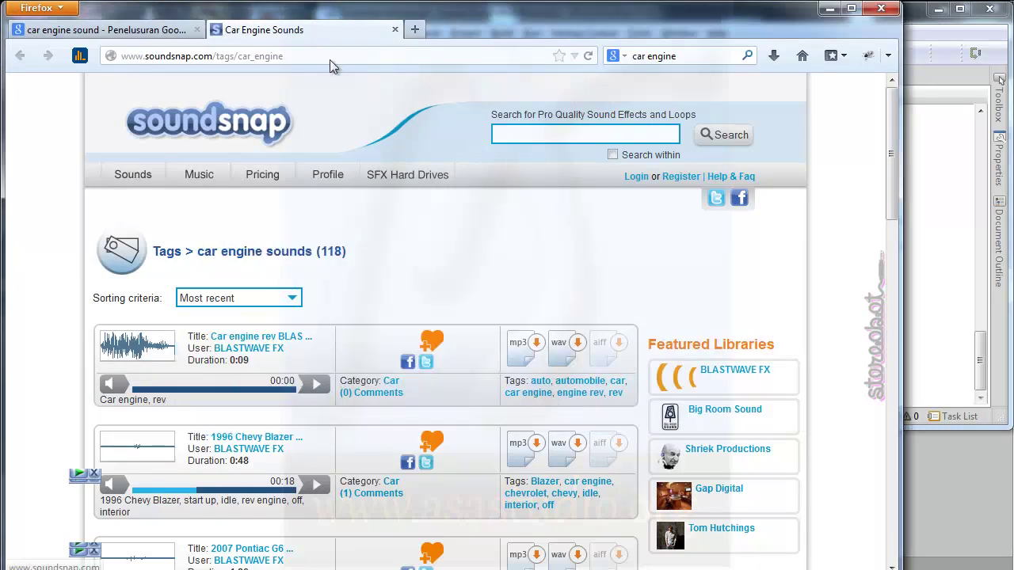
Close the Soundsnap tab and view Assets\Audio in Explorer with the full Car Engine Sounds.mp3 name
click(394, 30)
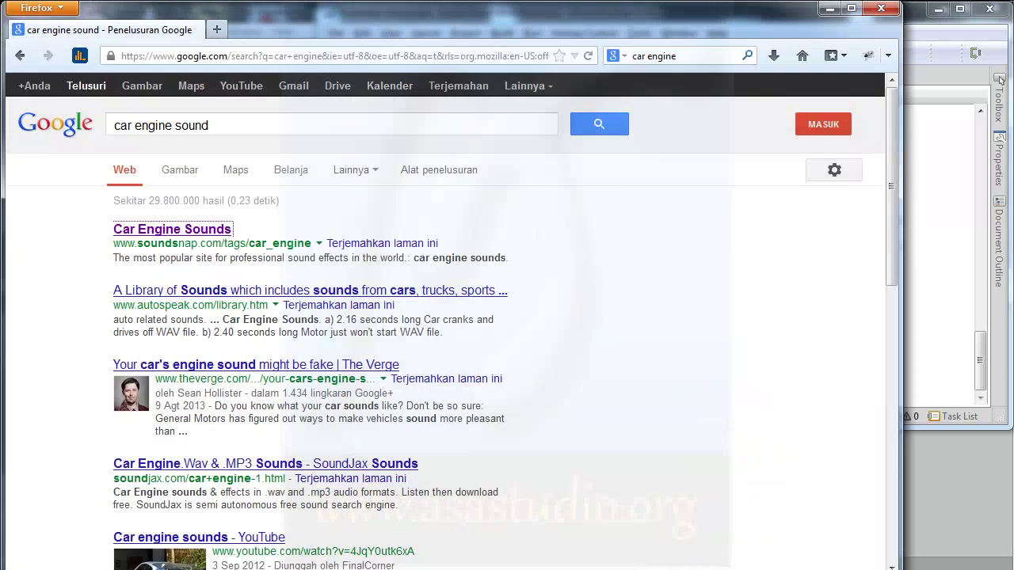
mouse_move(276, 569)
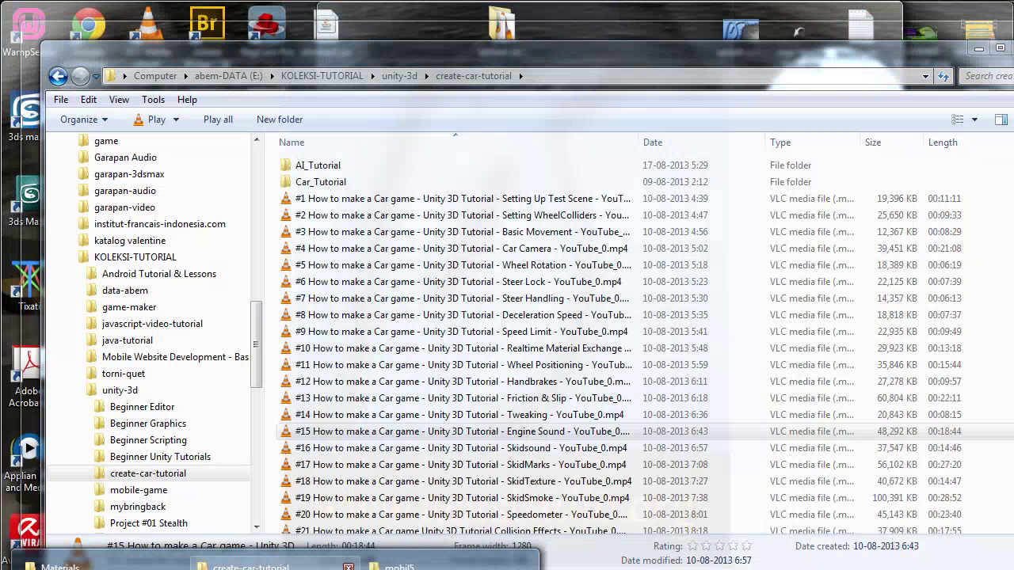
click(60, 567)
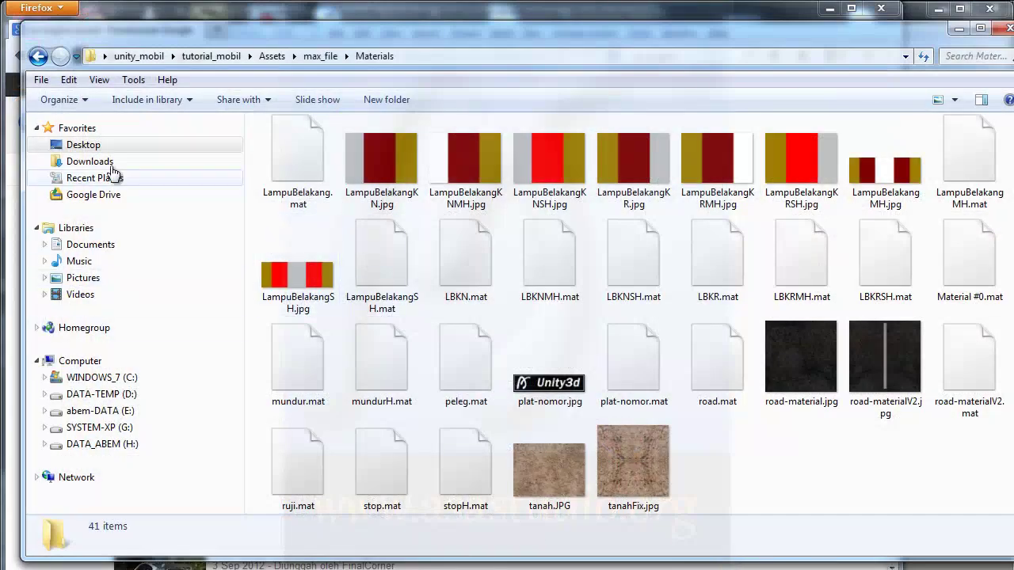
click(275, 56)
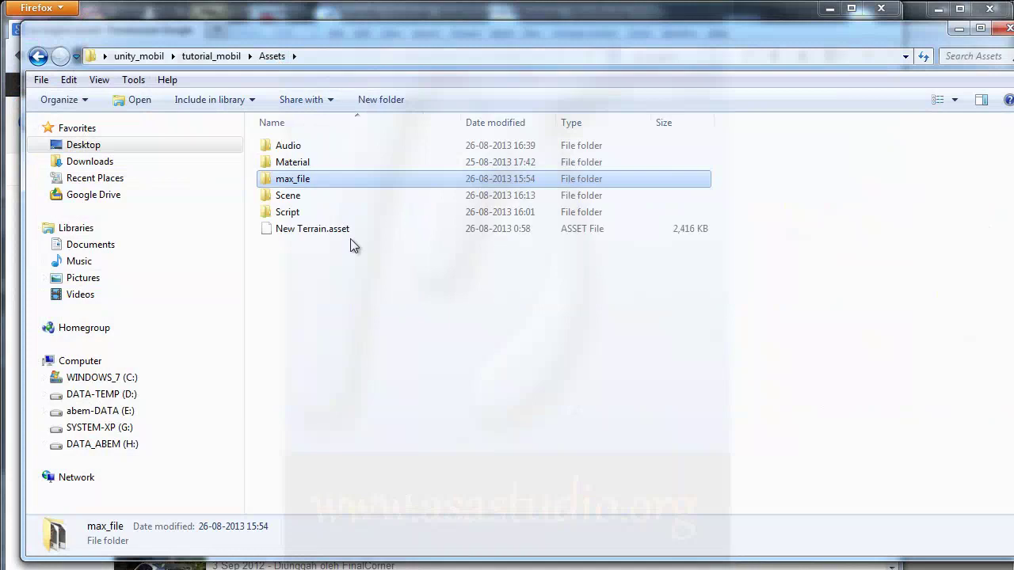
double_click(285, 147)
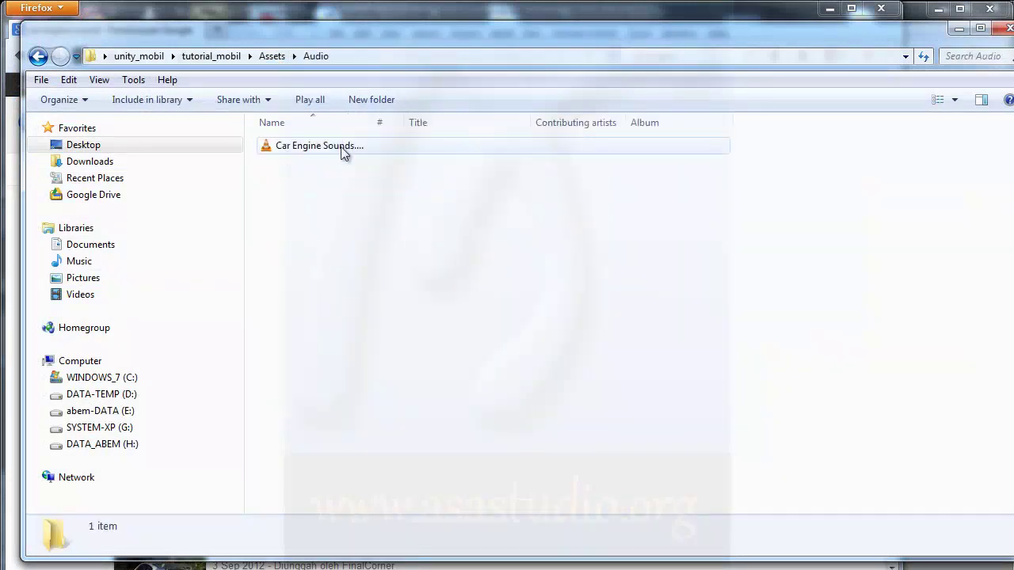
mouse_move(375, 122)
mouse_down()
mouse_move(434, 120)
mouse_move(409, 121)
mouse_up()
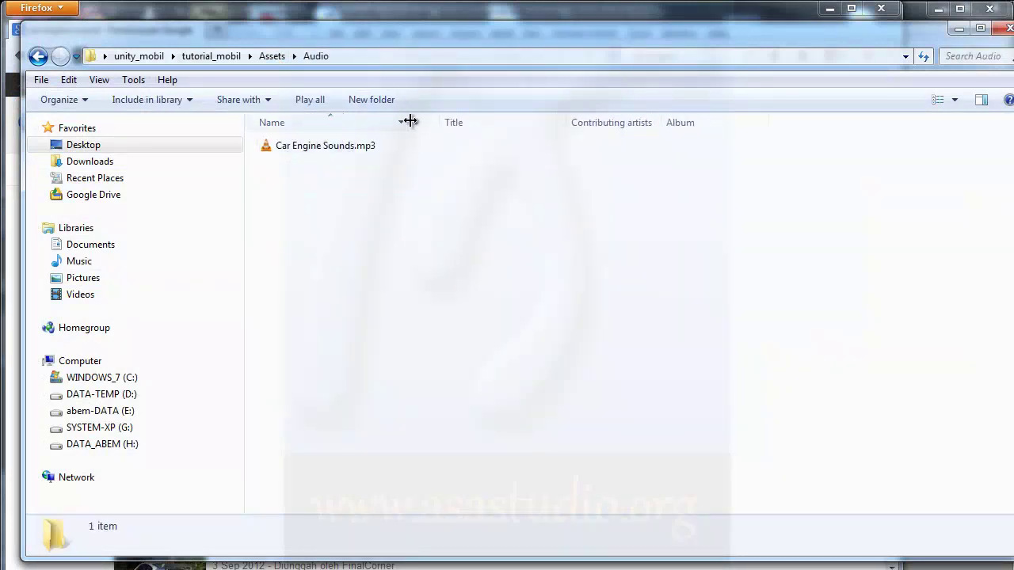
Launch SONAR 6 Producer Edition and open the recent tutorial.cwp project
key(super)
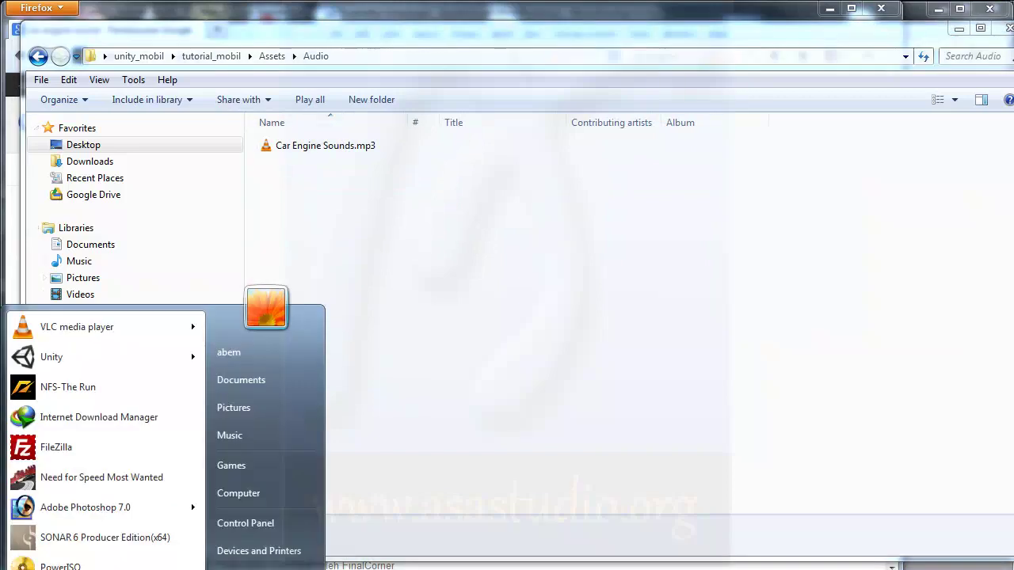
click(73, 537)
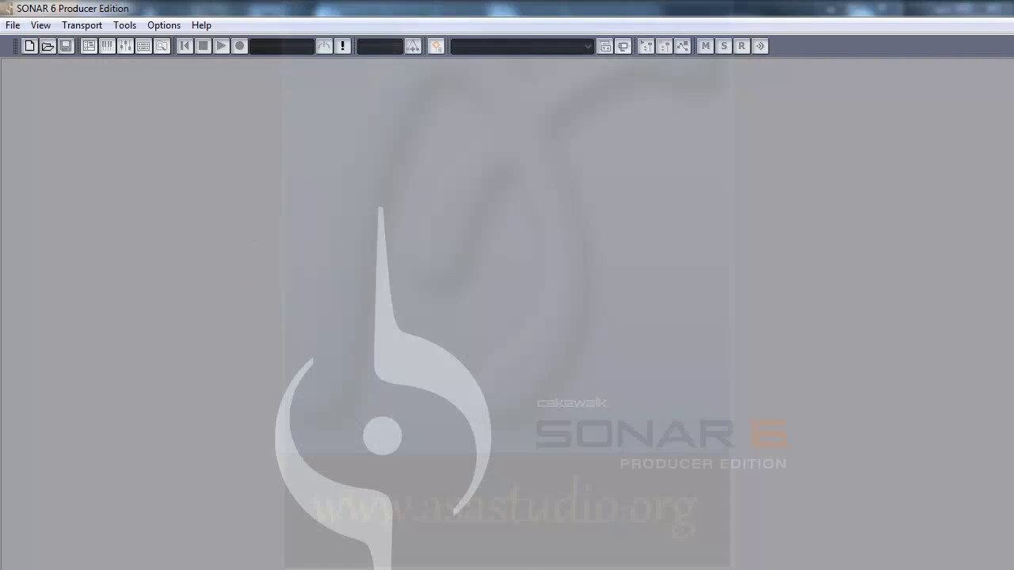
click(12, 25)
click(26, 106)
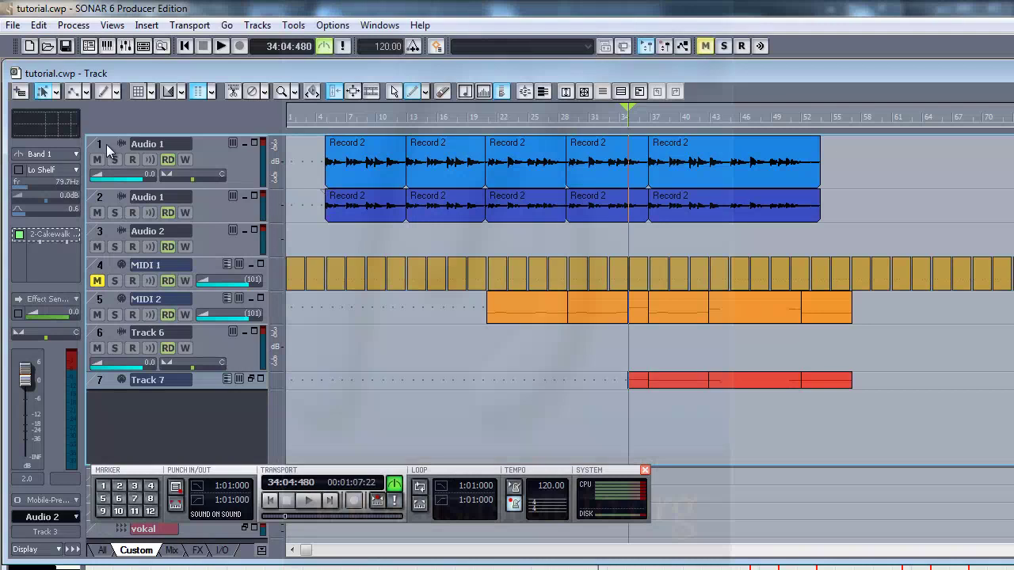
Insert a new audio track above the existing Track 1
click(106, 144)
right_click(106, 144)
click(133, 153)
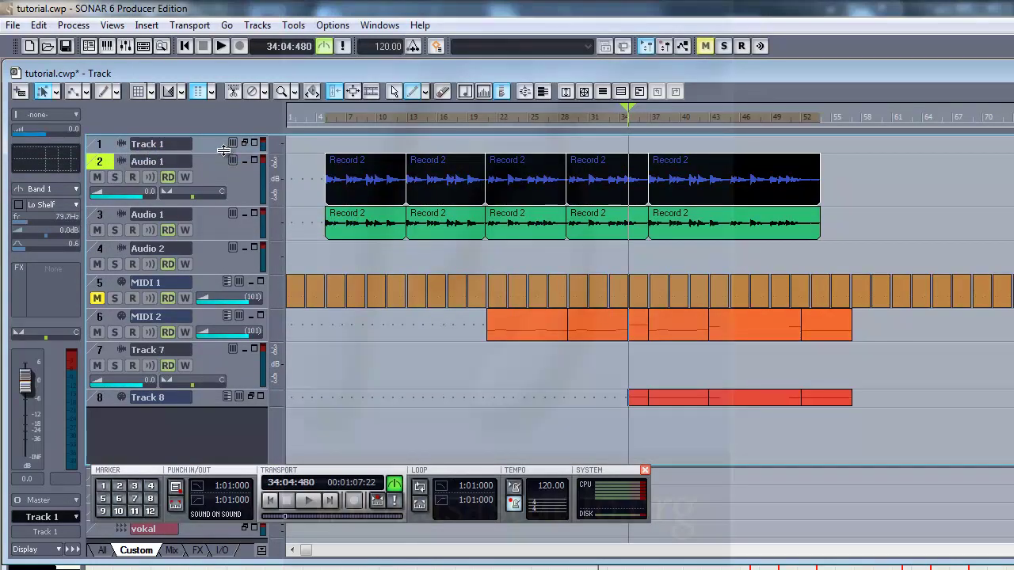
Expand and solo Track 1, then drag Car Engine Sounds.mp3 from Explorer to its start
double_click(228, 144)
click(114, 160)
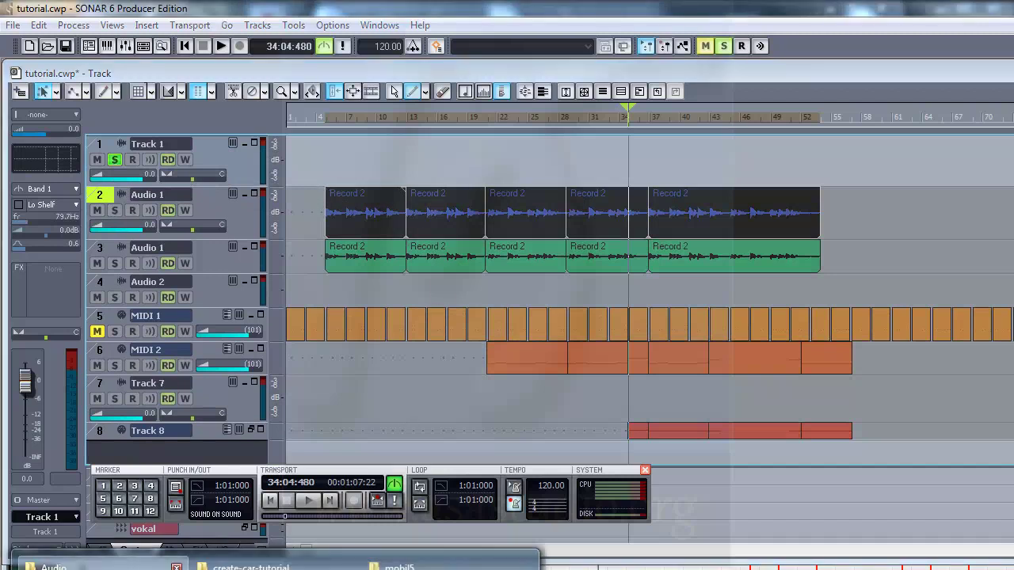
click(176, 564)
click(299, 150)
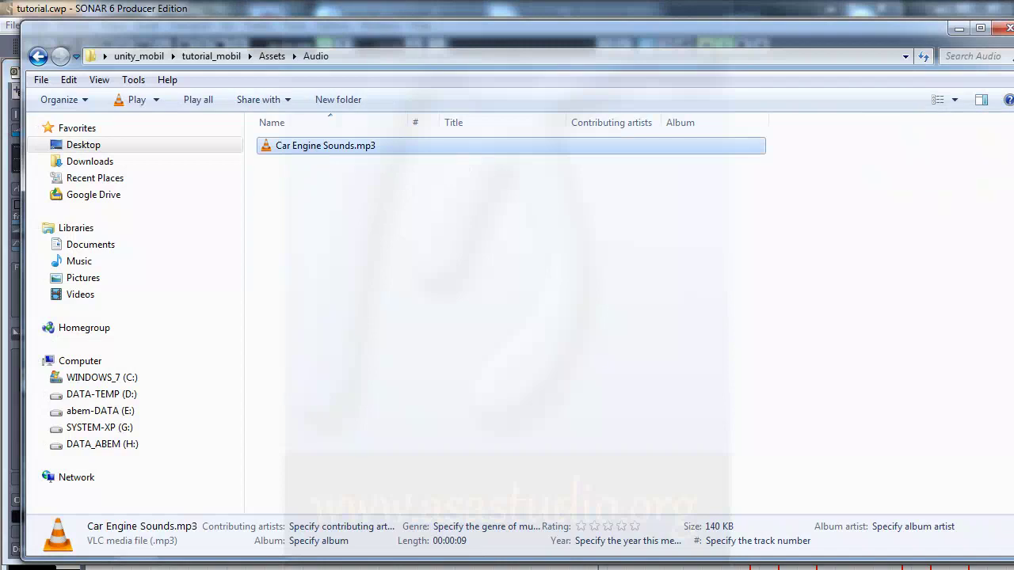
drag(175, 566, 298, 170)
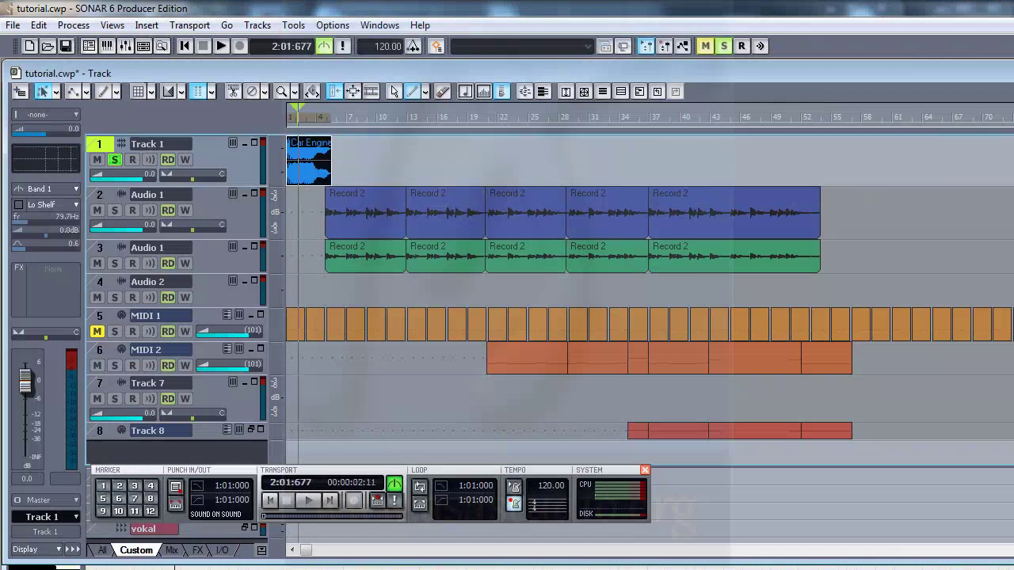
Zoom into the timeline and play the engine clip once
ctrl+scroll(691, 411, up, 2)
ctrl+scroll(690, 411, up, 2)
ctrl+scroll(690, 411, up, 1)
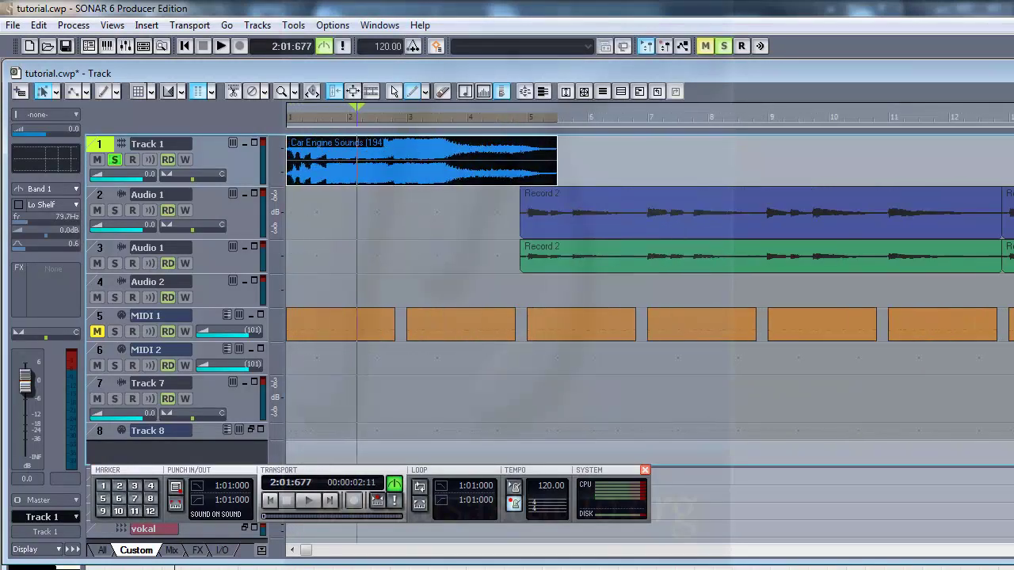
ctrl+scroll(690, 411, up, 1)
key(space)
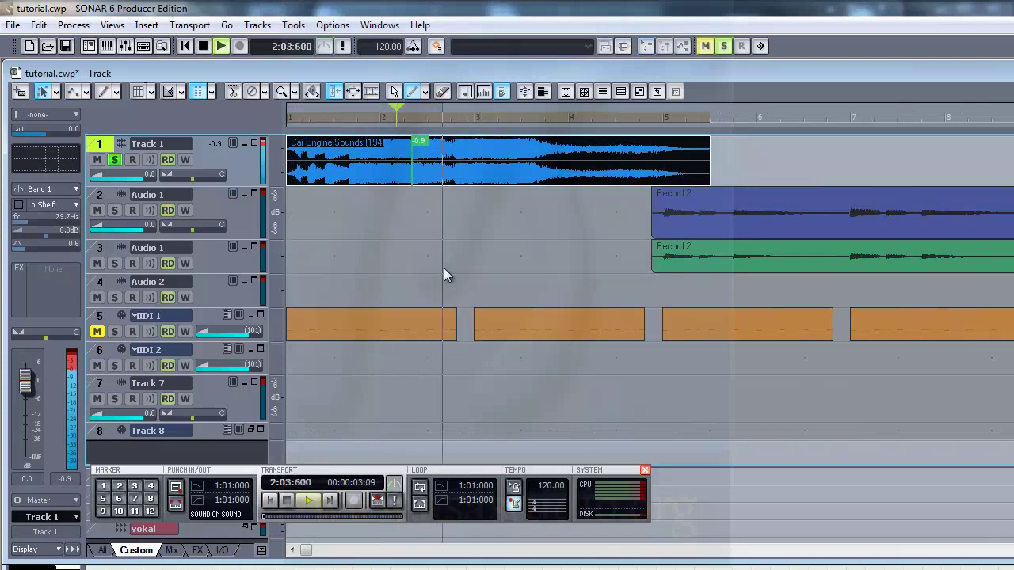
key(space)
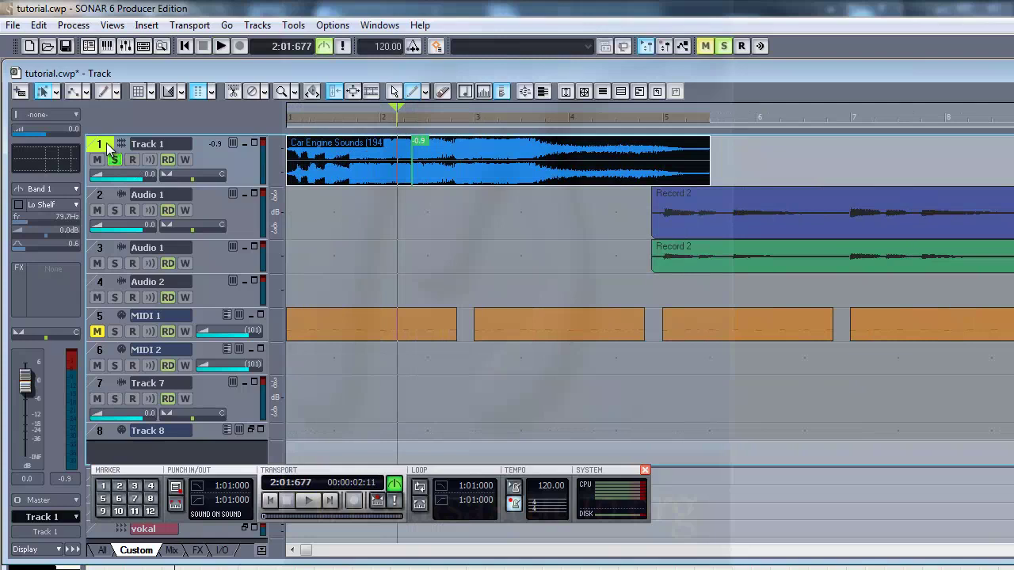
Route Track 1's output to Mobile-Pre and audition the clip from around bar 3
click(106, 144)
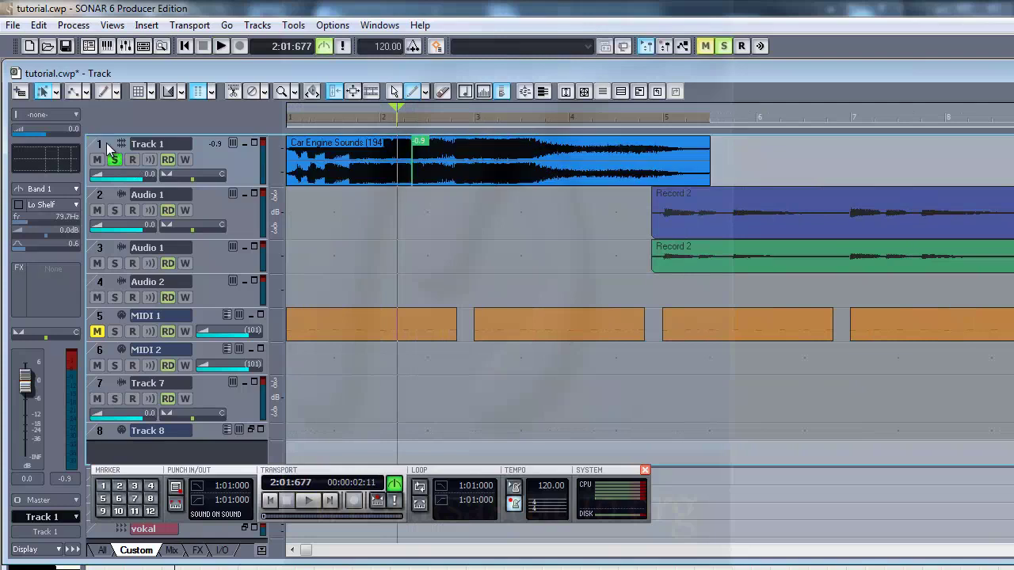
click(74, 501)
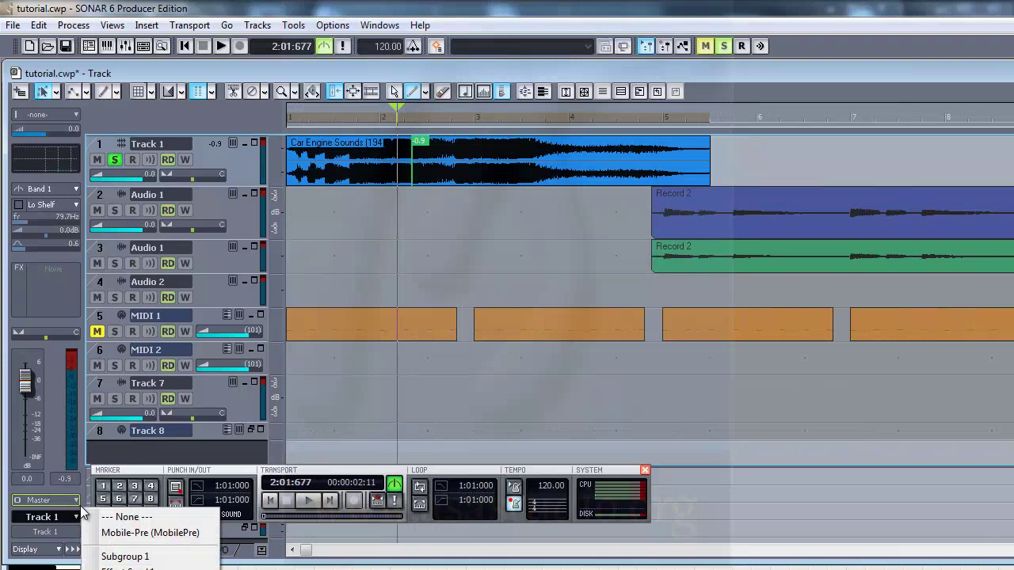
click(141, 533)
key(space)
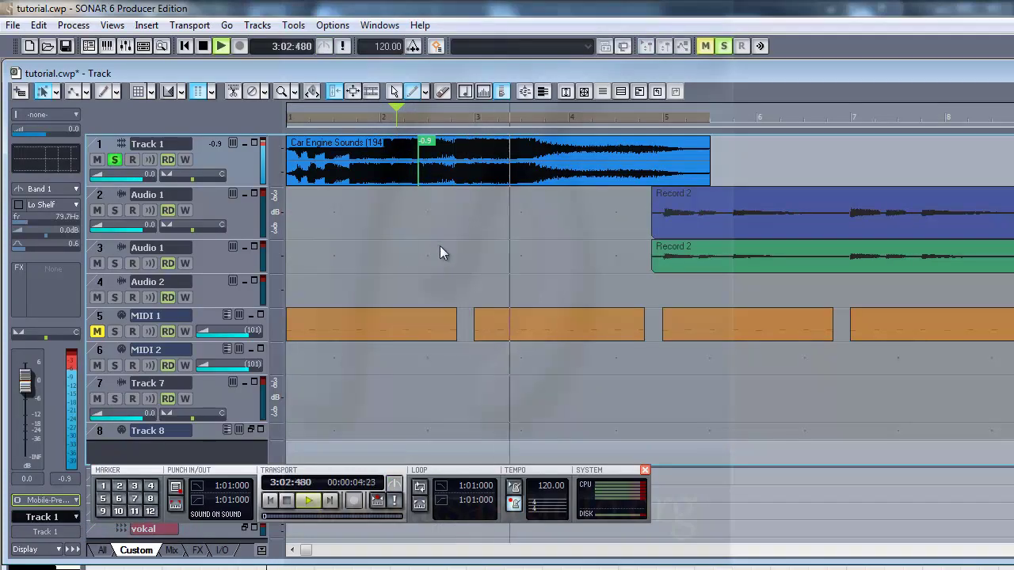
key(space)
click(495, 120)
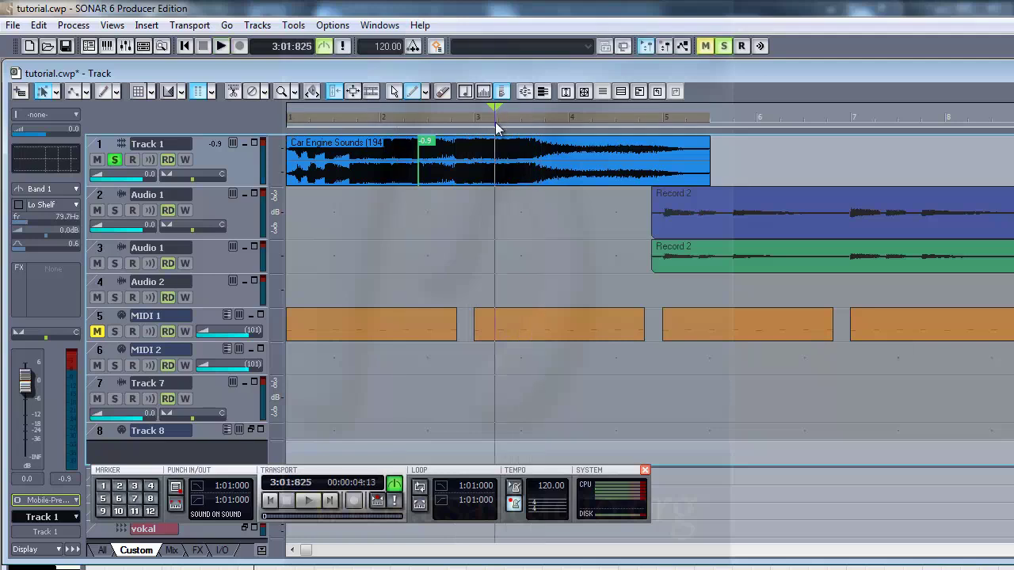
key(space)
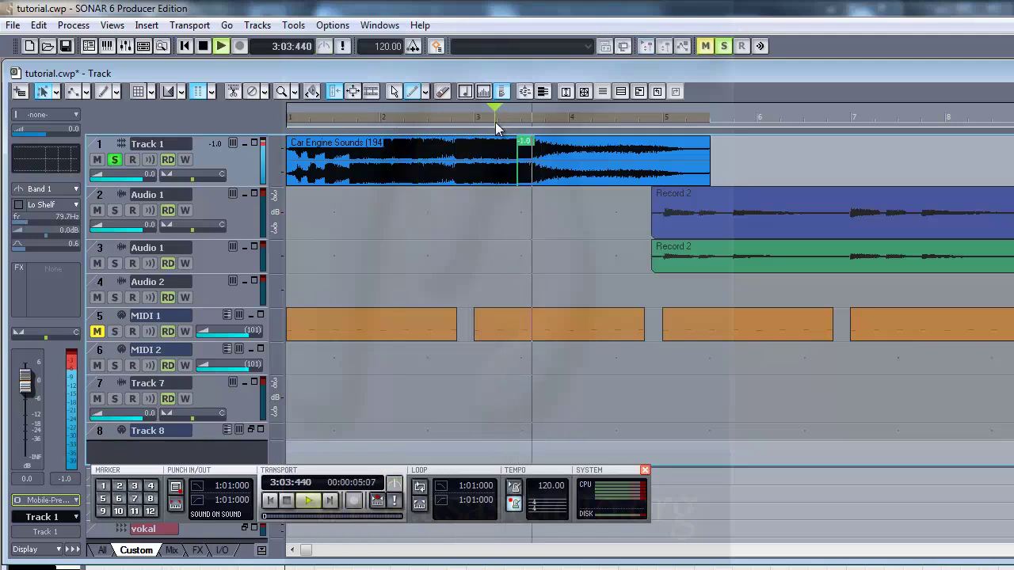
key(space)
key(space)
key(space)
click(489, 126)
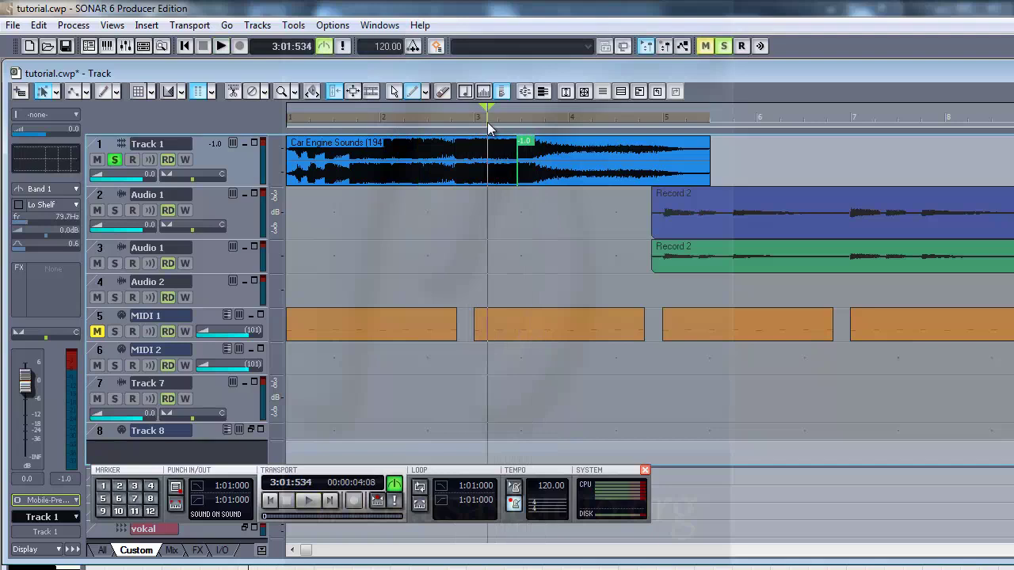
key(space)
key(space)
Trim the engine clip to a short slice near bar 3 and loop it for playback
drag(285, 172, 488, 173)
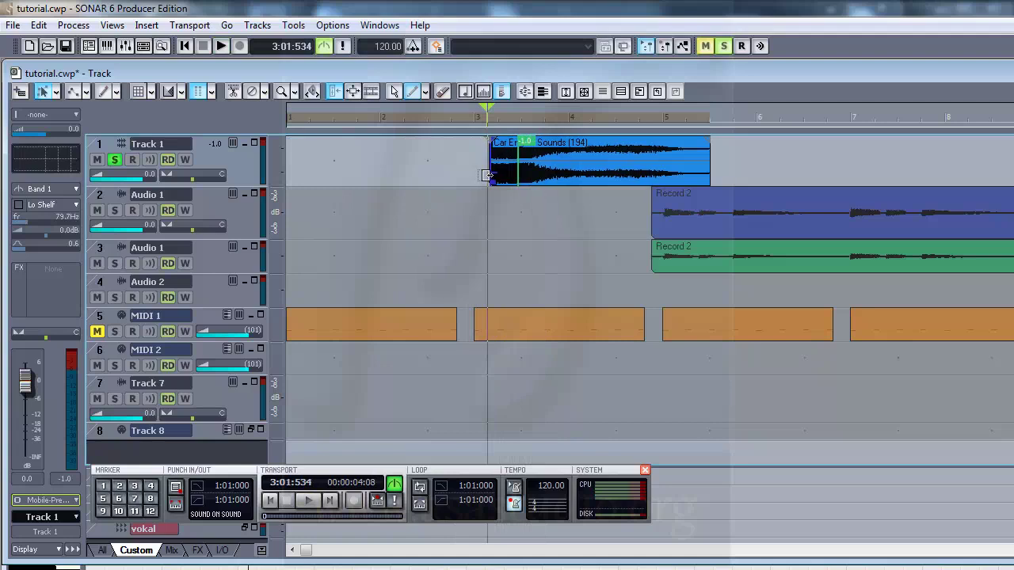
drag(710, 162, 512, 170)
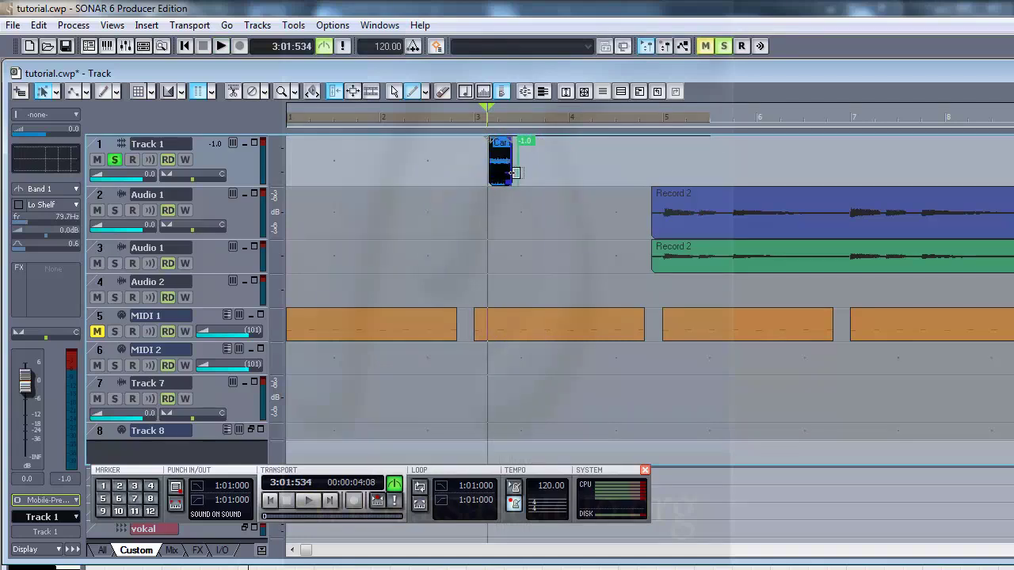
click(505, 166)
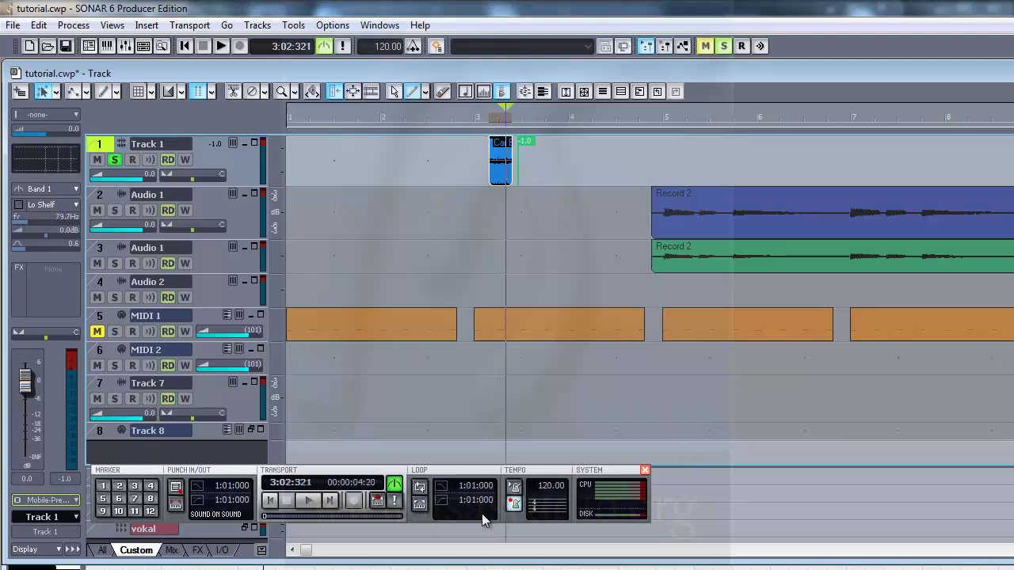
click(420, 502)
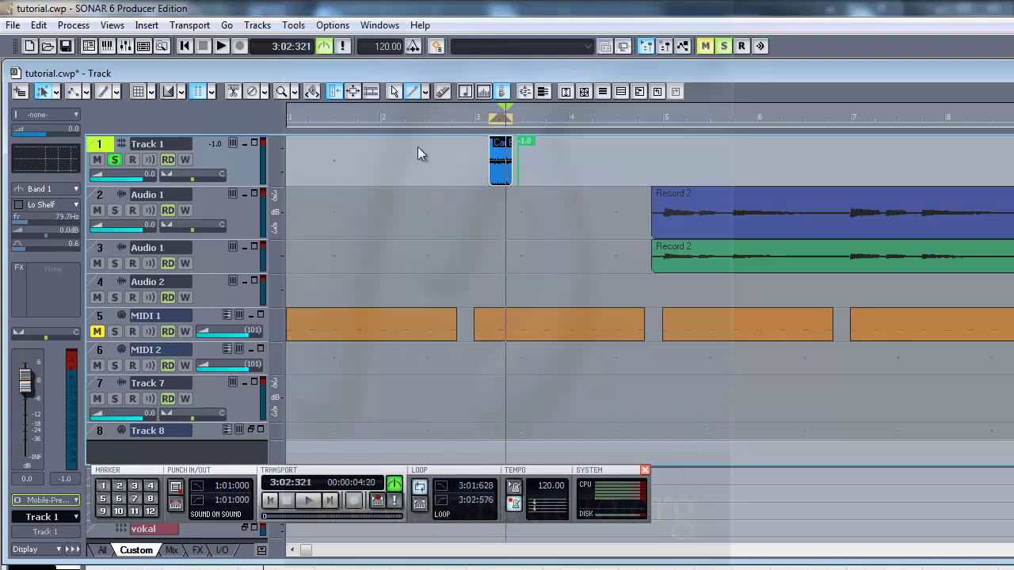
key(space)
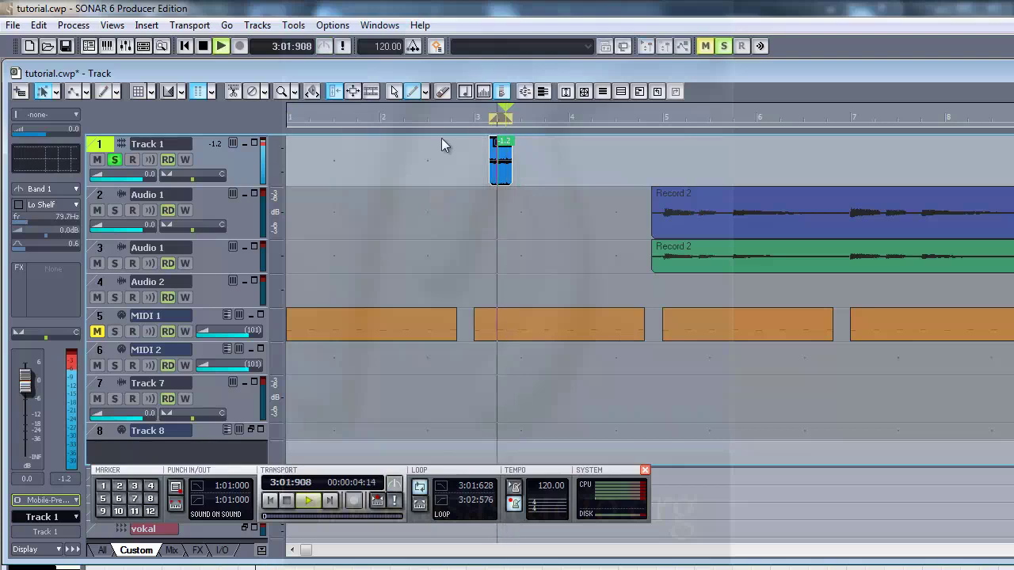
key(space)
Fine-trim the clip edges, set the loop end to 3:02:382, and audition the loop
drag(486, 163, 496, 164)
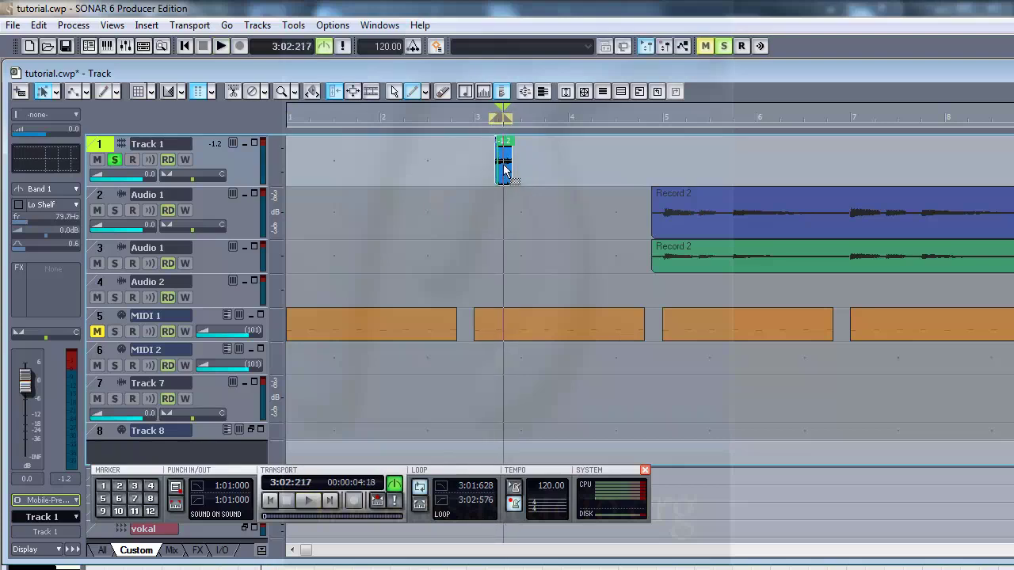
key(space)
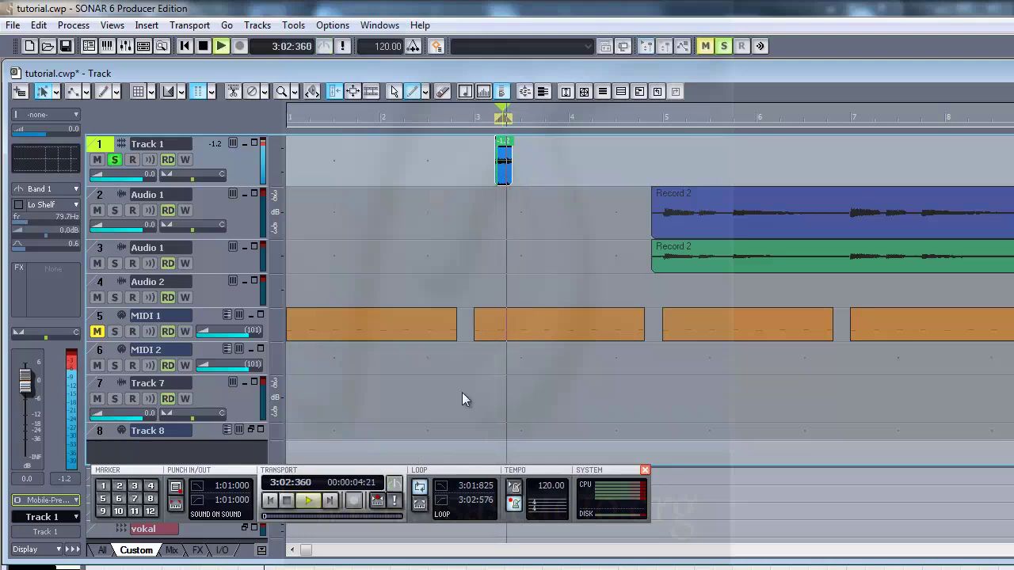
key(space)
drag(513, 162, 507, 162)
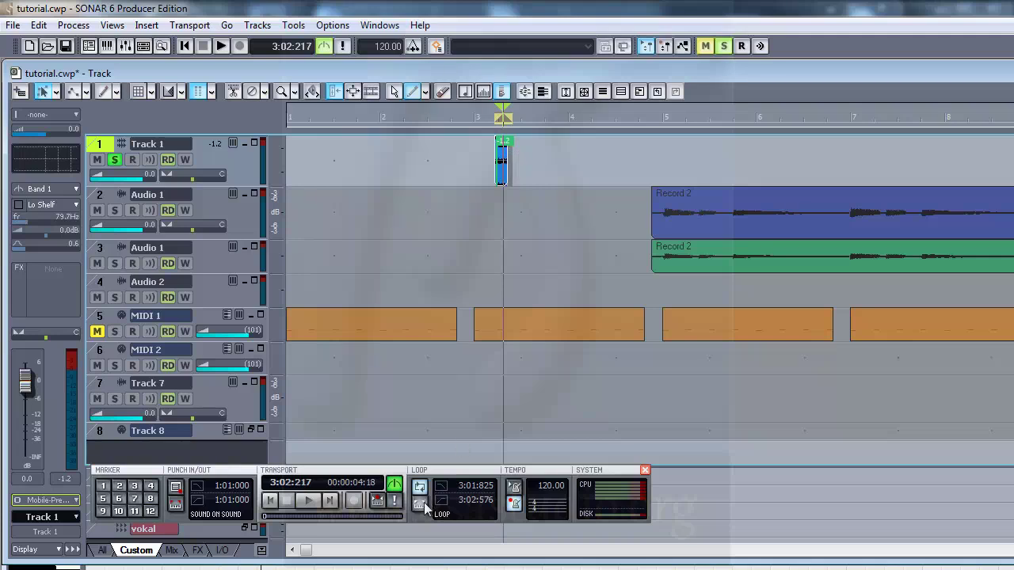
click(505, 165)
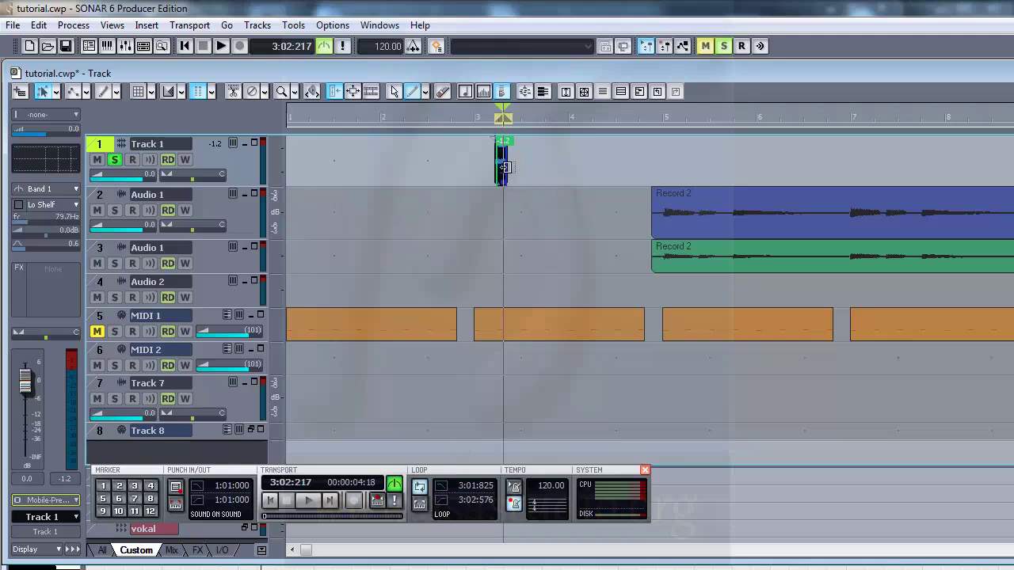
click(502, 168)
click(418, 507)
key(space)
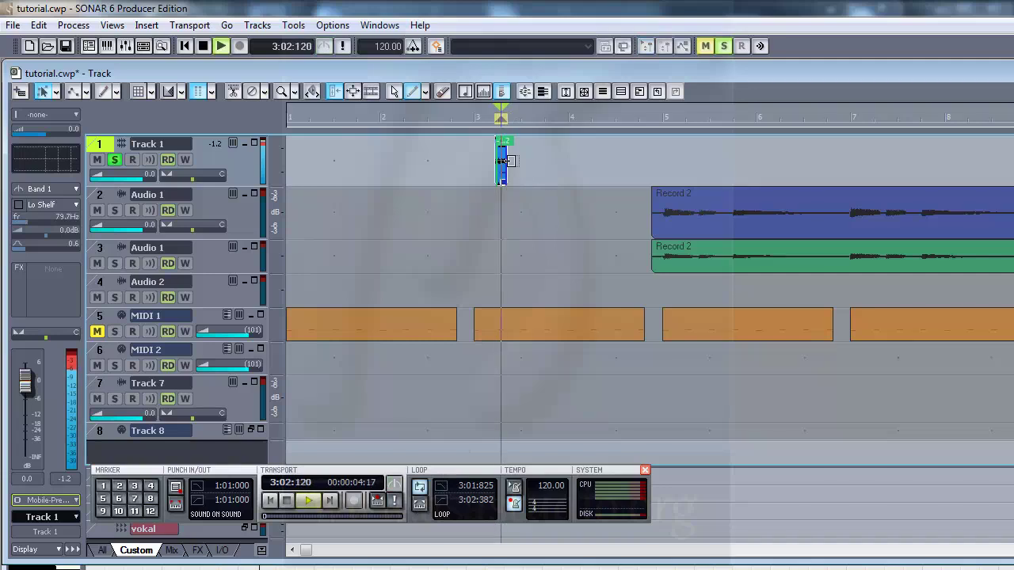
key(space)
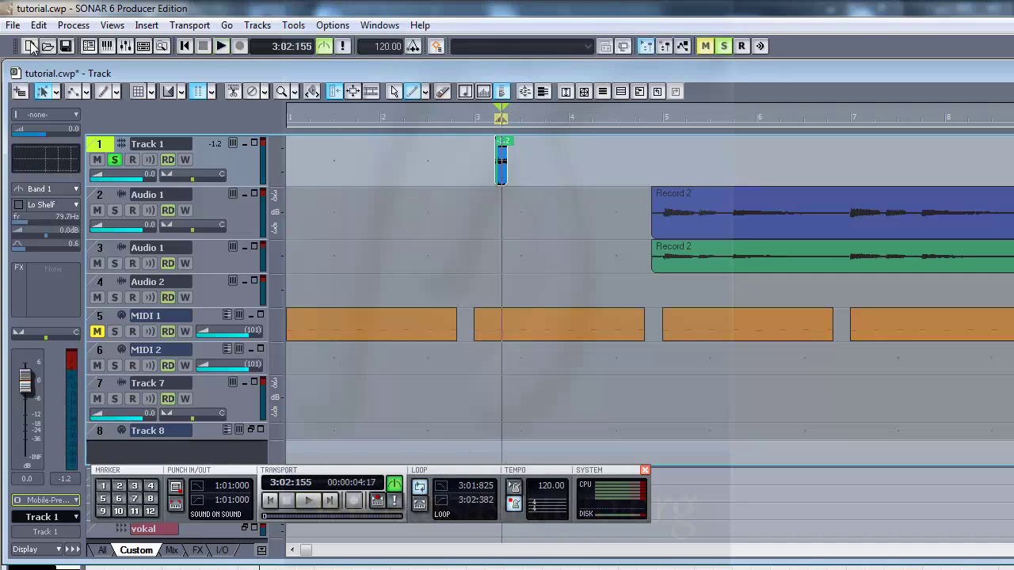
Start an audio export with Broadcast Wave as the file type
click(13, 25)
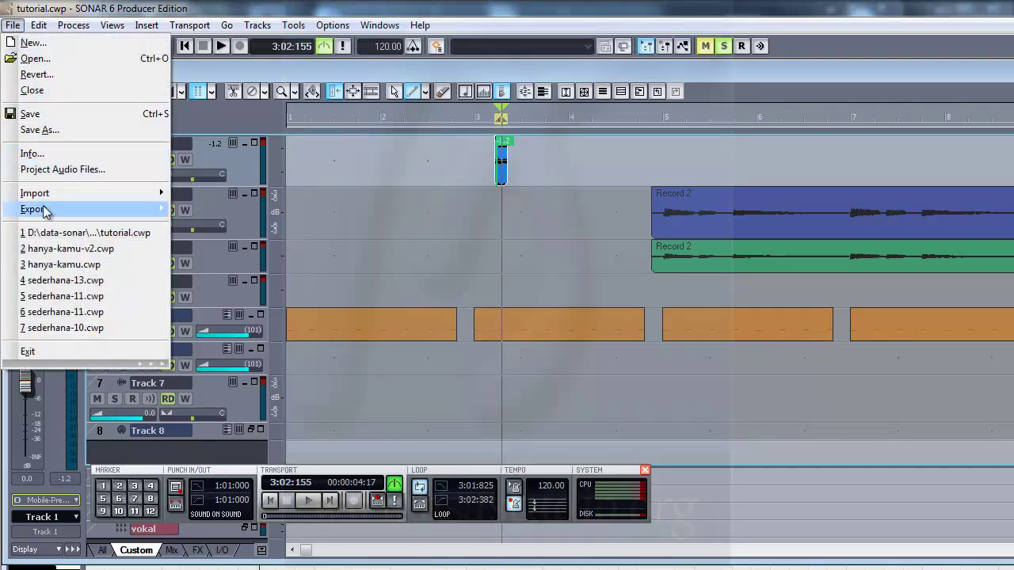
mouse_move(54, 210)
click(203, 212)
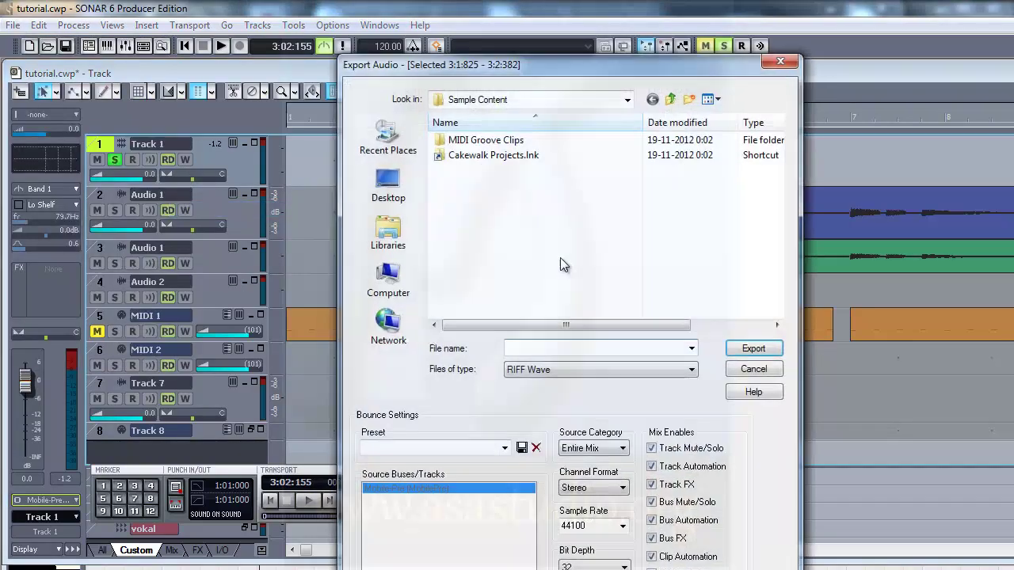
click(559, 371)
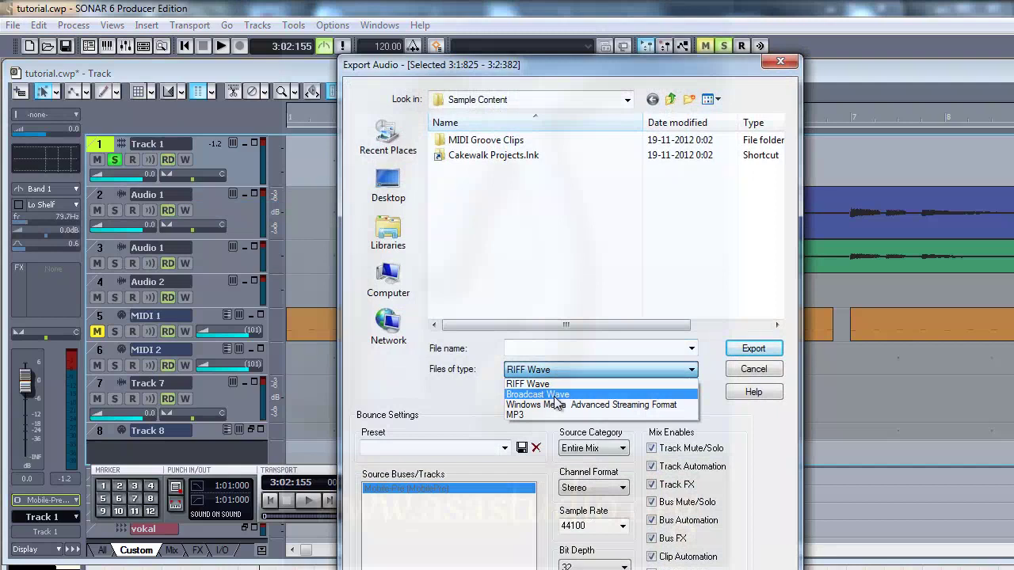
click(557, 394)
Export the loop as mesin into tutorial_mobil\Assets\Audio, then quit SONAR
click(387, 194)
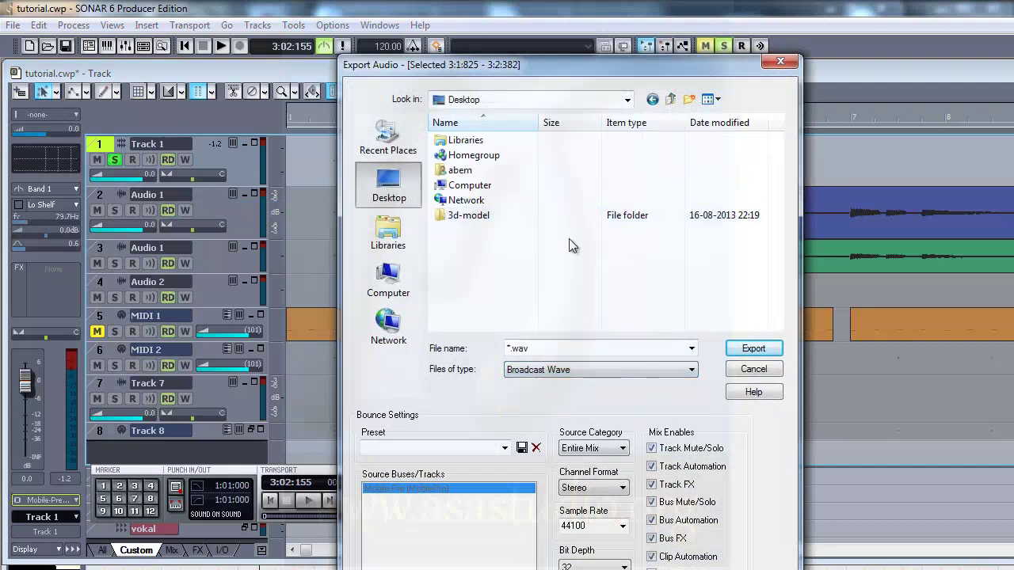
double_click(467, 275)
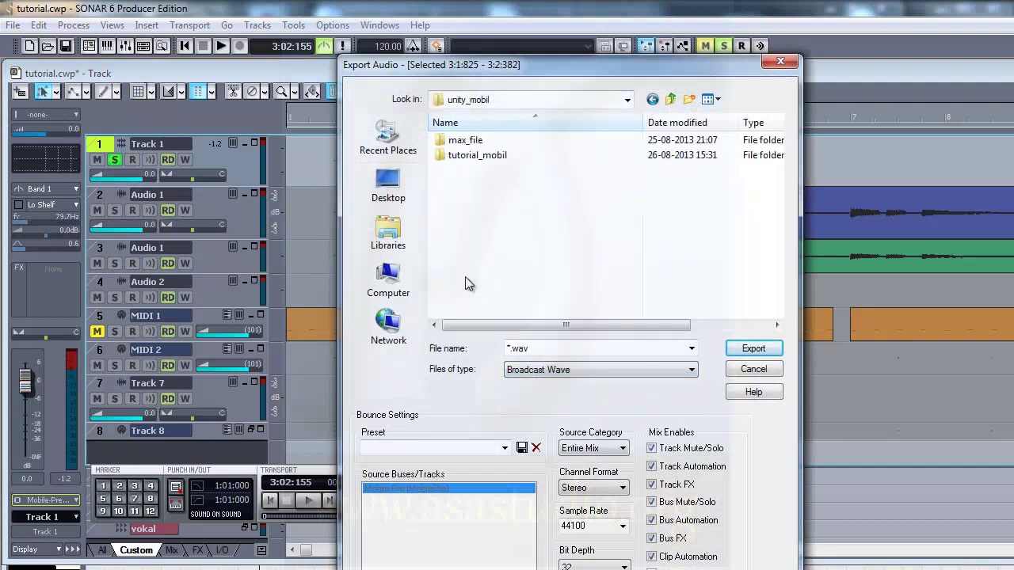
double_click(475, 155)
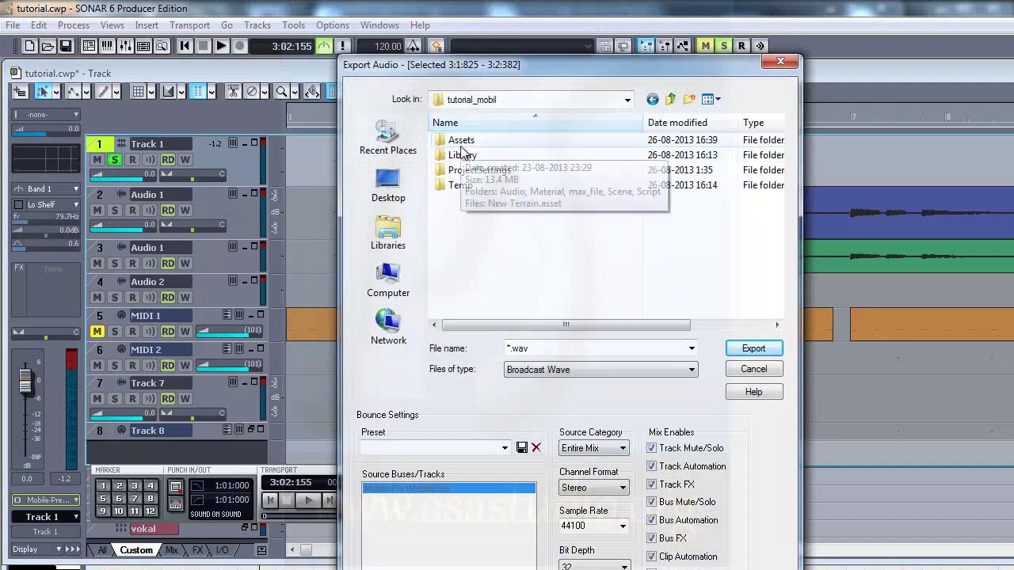
double_click(461, 140)
double_click(461, 140)
double_click(517, 349)
click(510, 346)
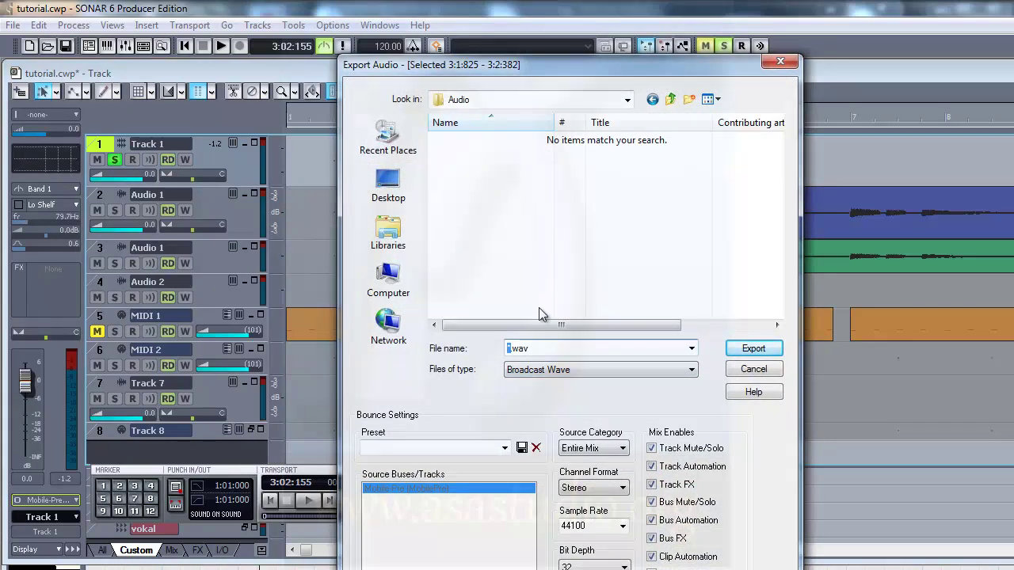
text(mesin)
click(753, 349)
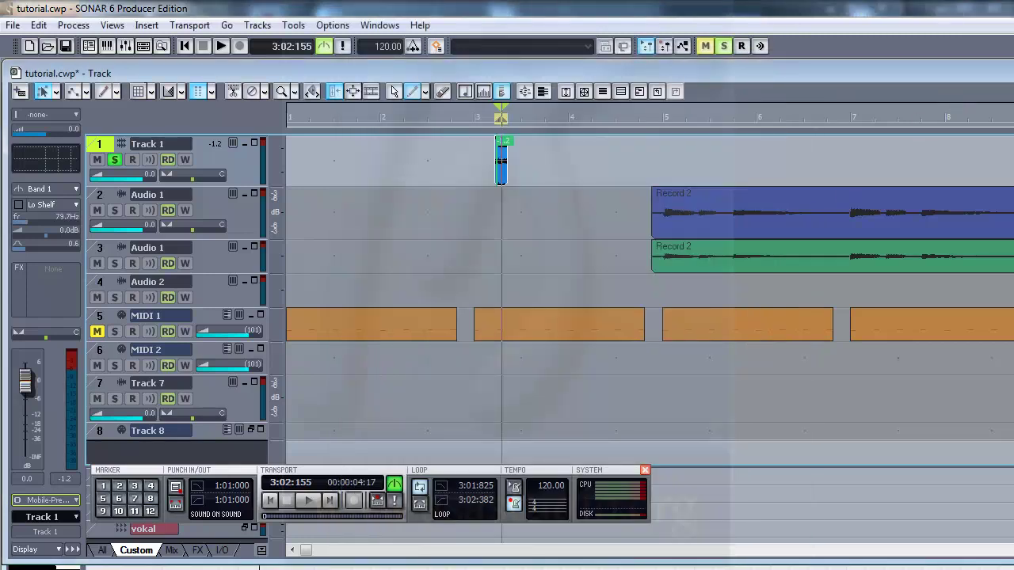
key(alt+F4)
Discard the unsaved tutorial.cwp changes and add an Audio Source component to MobilV1
click(581, 382)
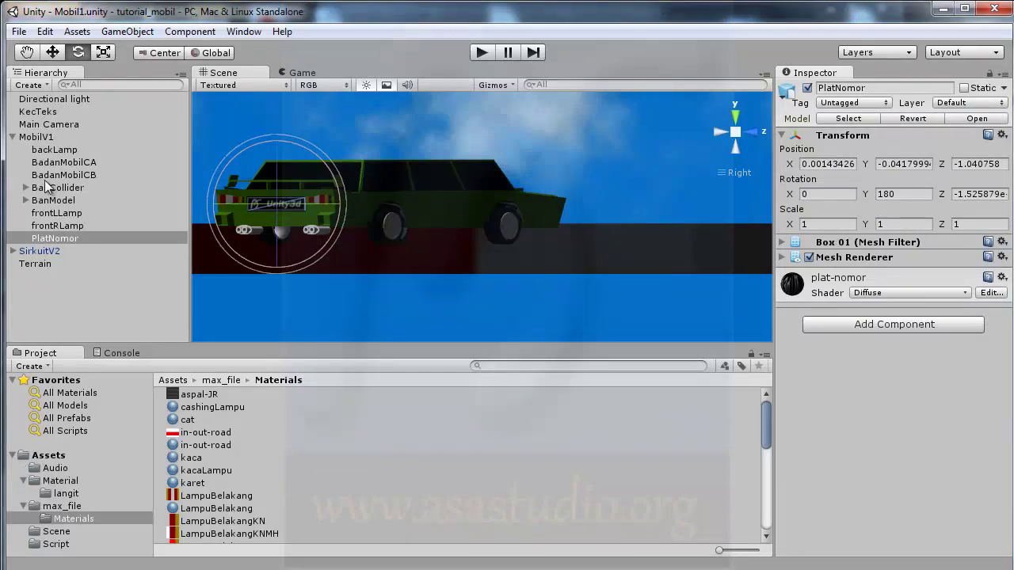
click(36, 137)
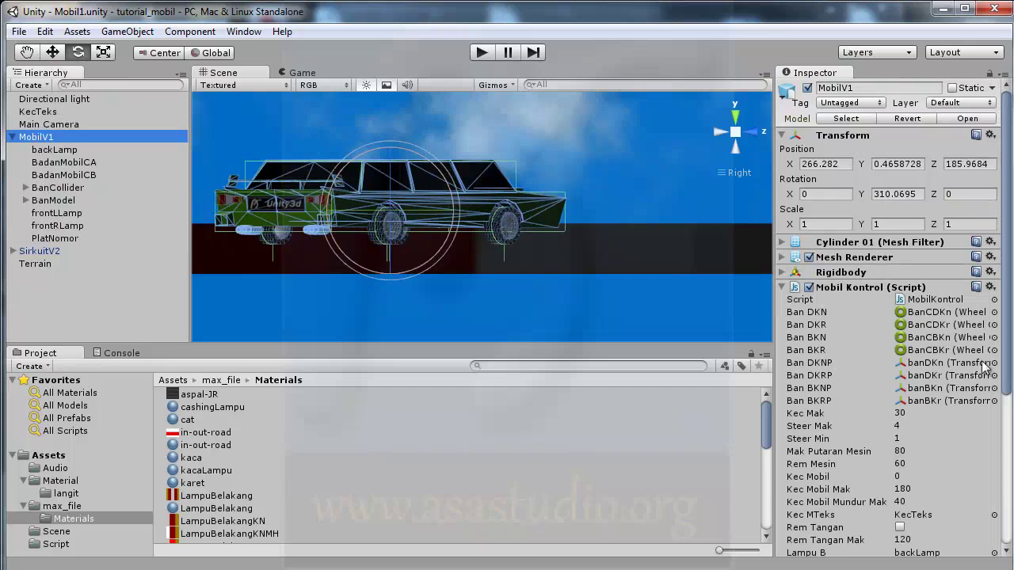
drag(1007, 355, 1007, 518)
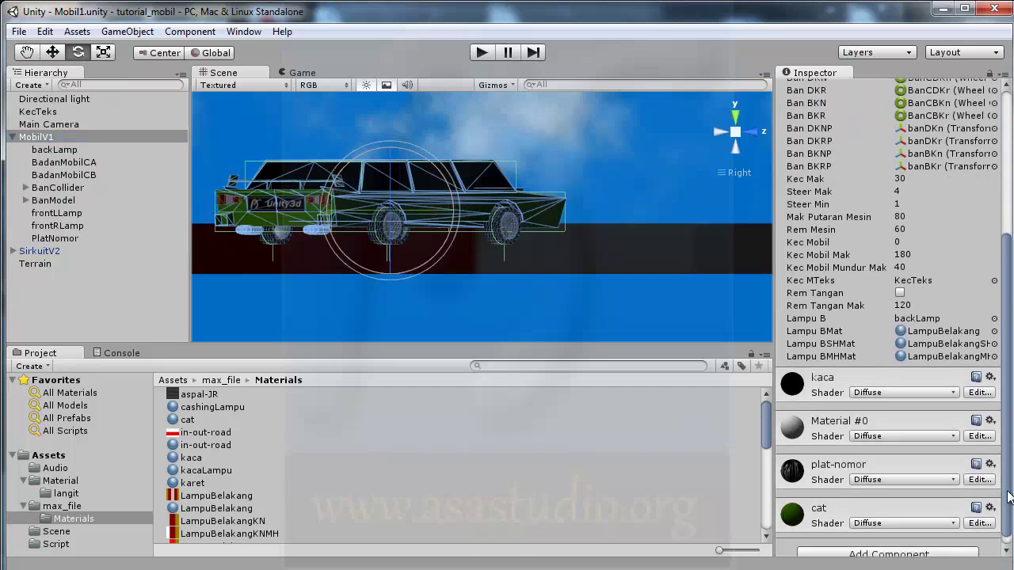
click(863, 547)
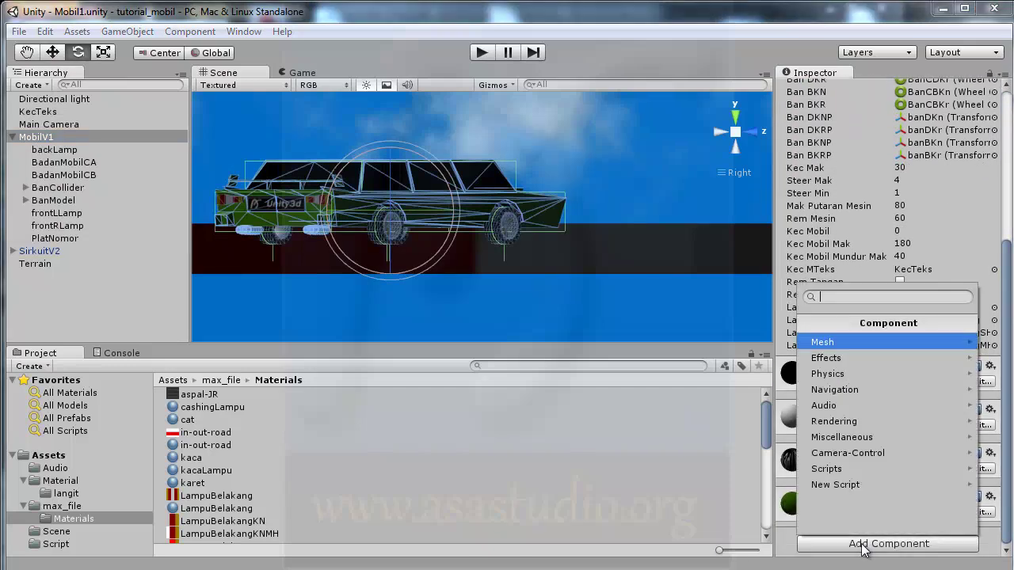
click(853, 403)
click(848, 360)
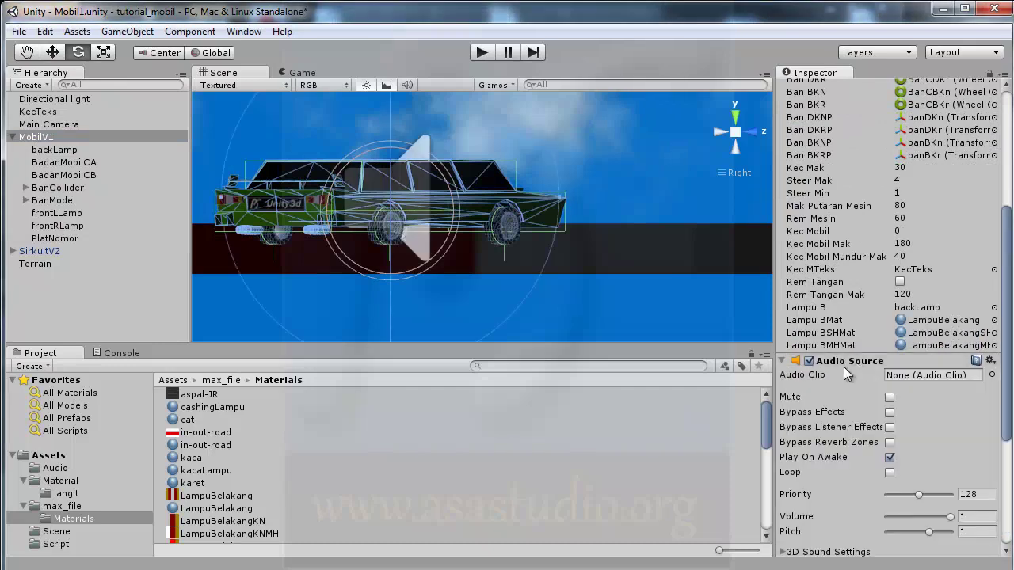
Assign the mesin clip from Assets/Audio, turn on Loop, and enter Play mode
click(54, 469)
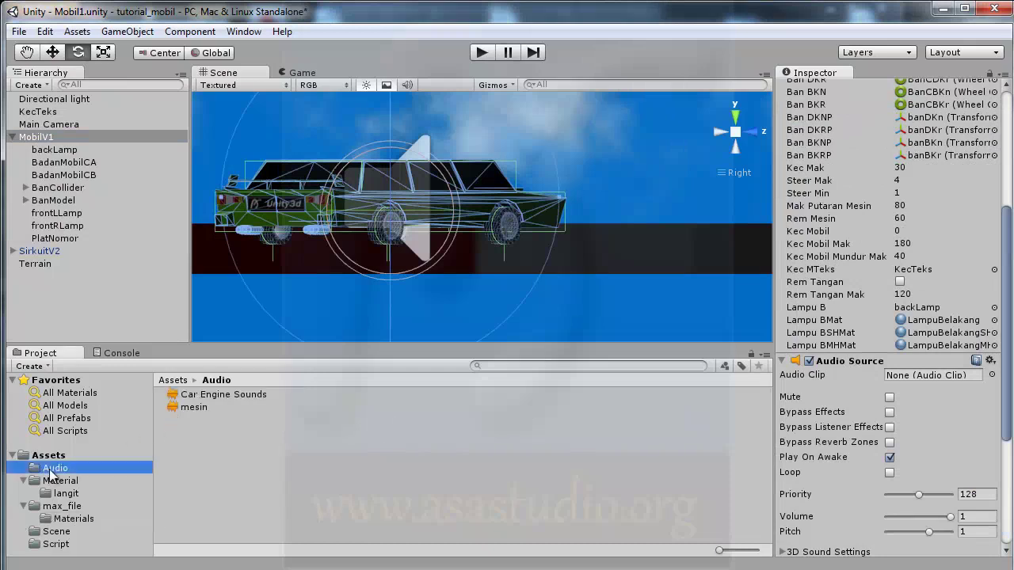
drag(190, 407, 897, 377)
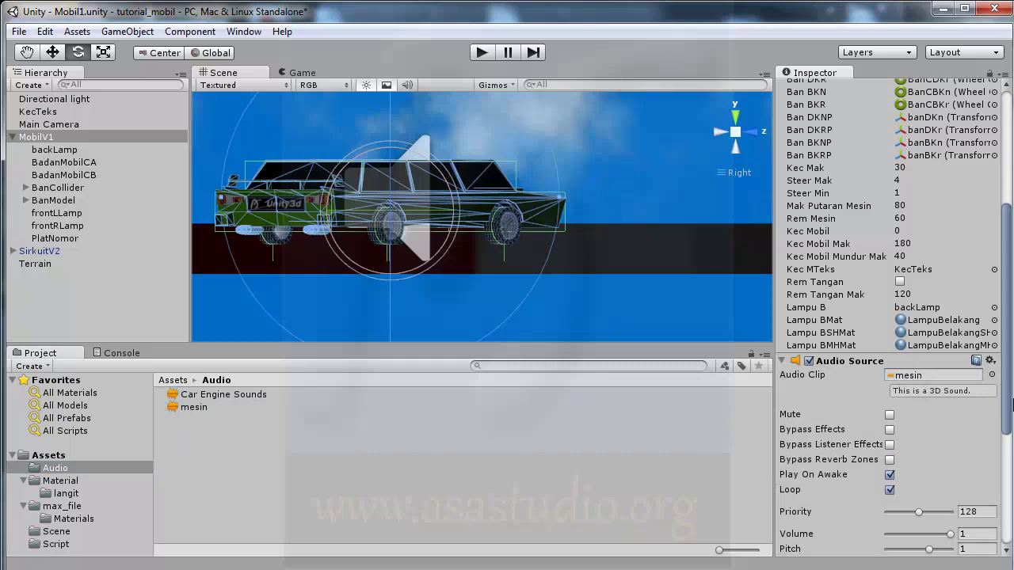
drag(1009, 400, 1010, 451)
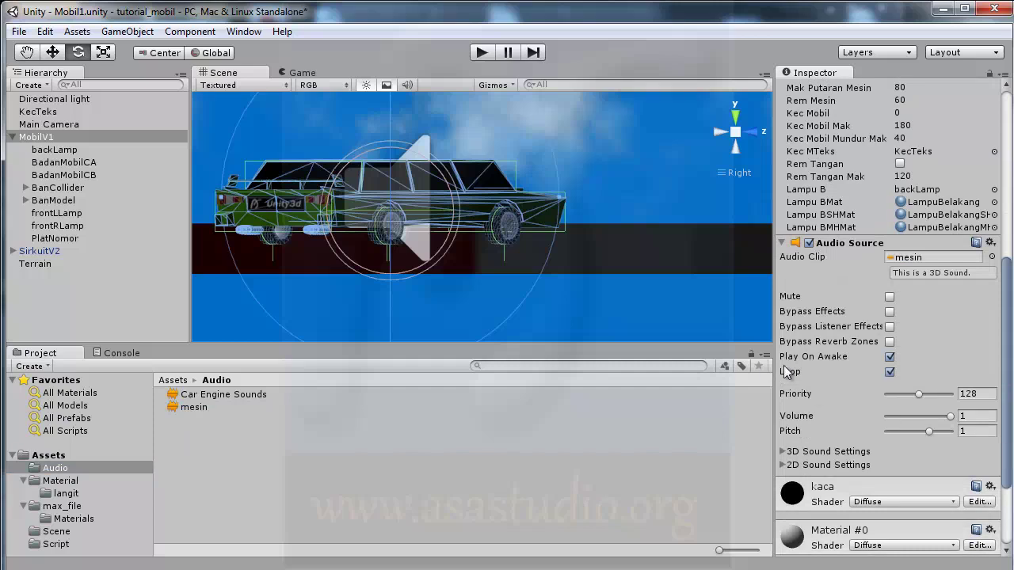
click(477, 53)
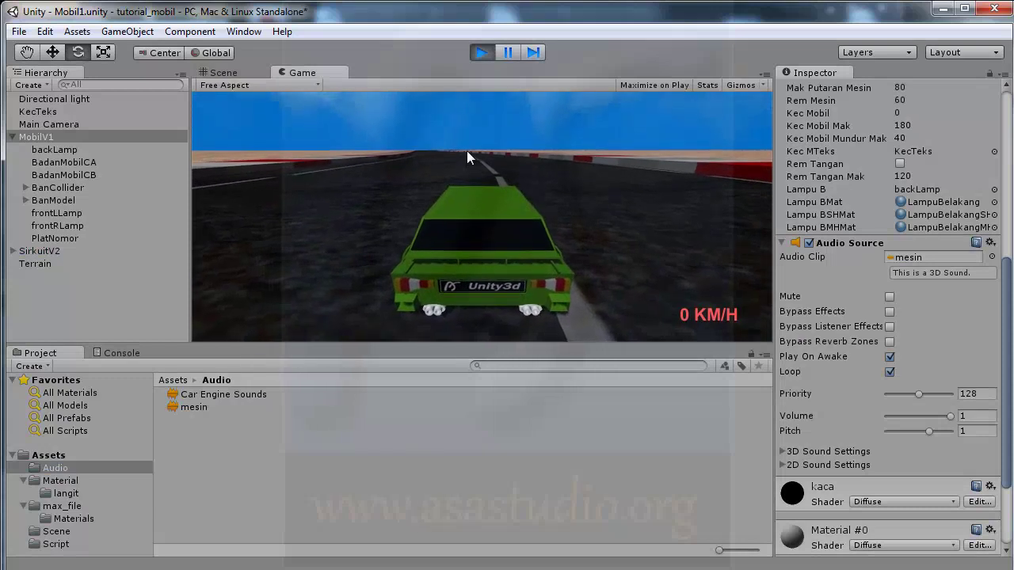
Drive forward with the engine sound, then replay, drag Audio Source pitch to 2.5, and stop
key(Up)
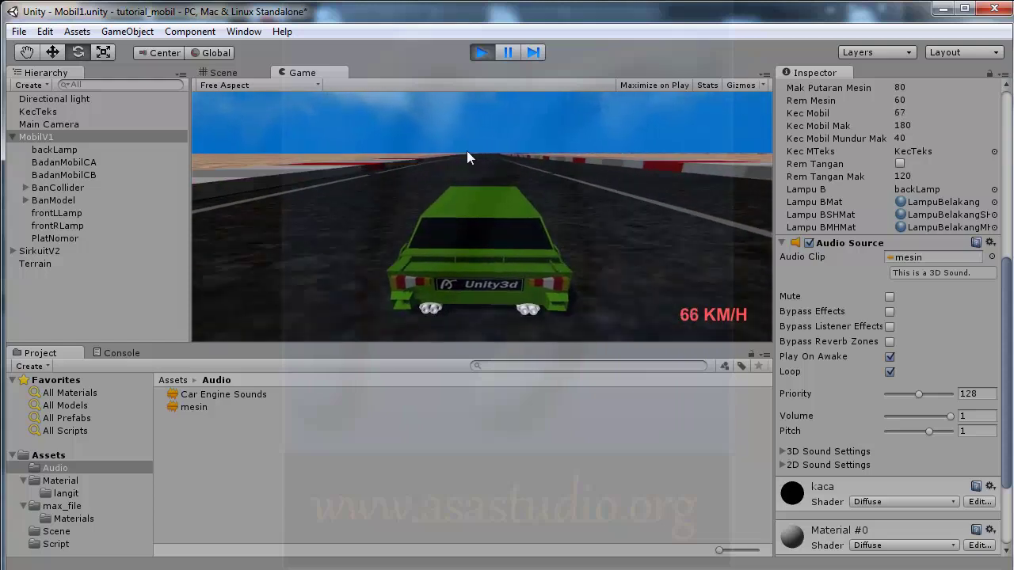
click(482, 52)
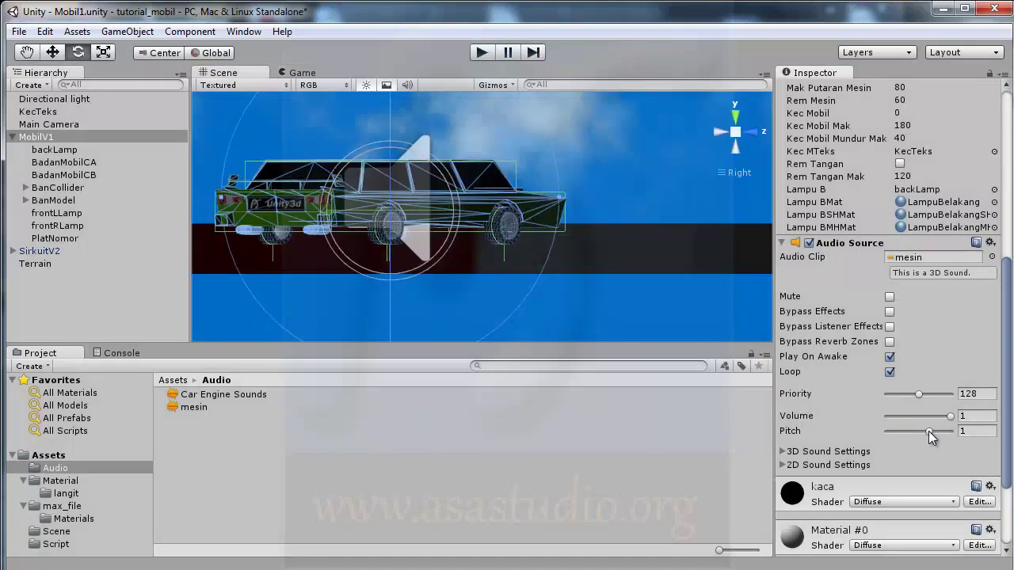
click(482, 52)
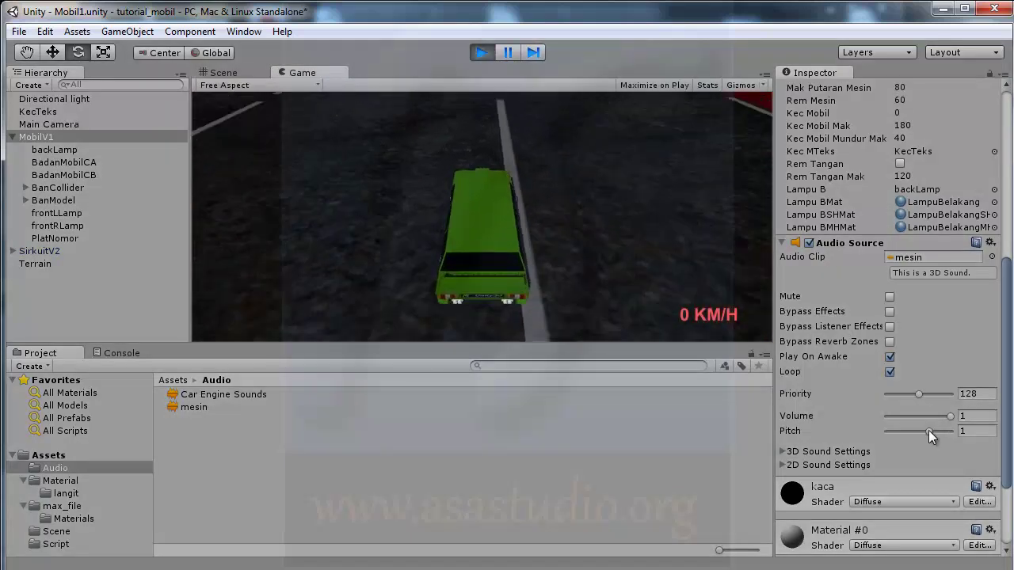
drag(928, 430, 944, 433)
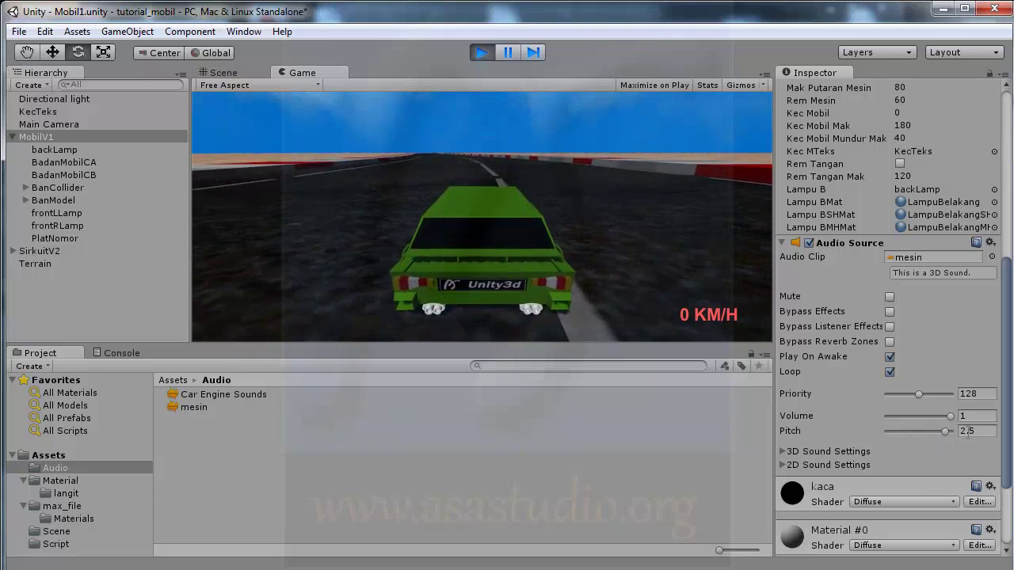
click(479, 53)
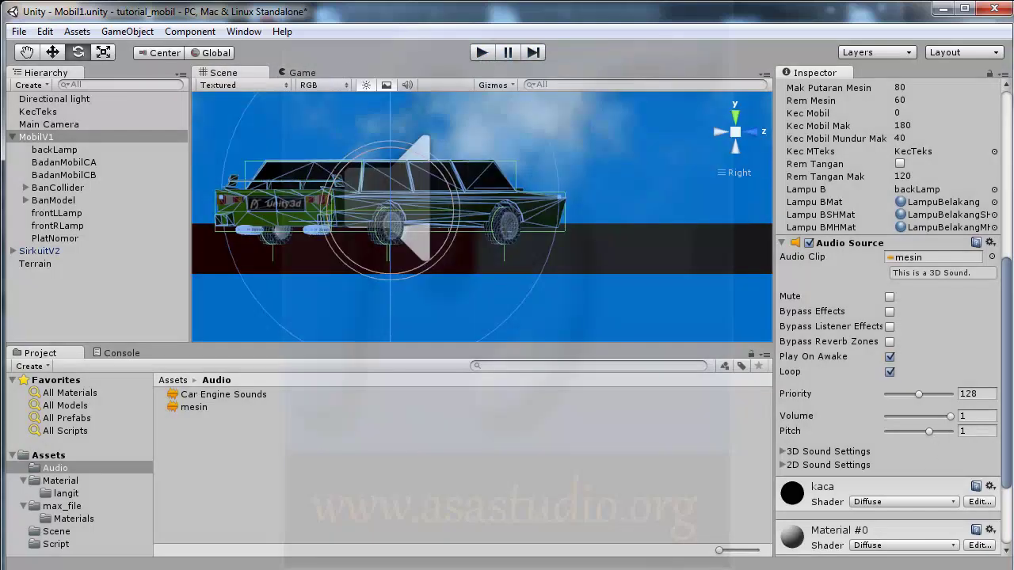
Start a new SuaraMesin function below LampuBelakang in MobilKontrol.js with an indented body line
key(alt+Tab)
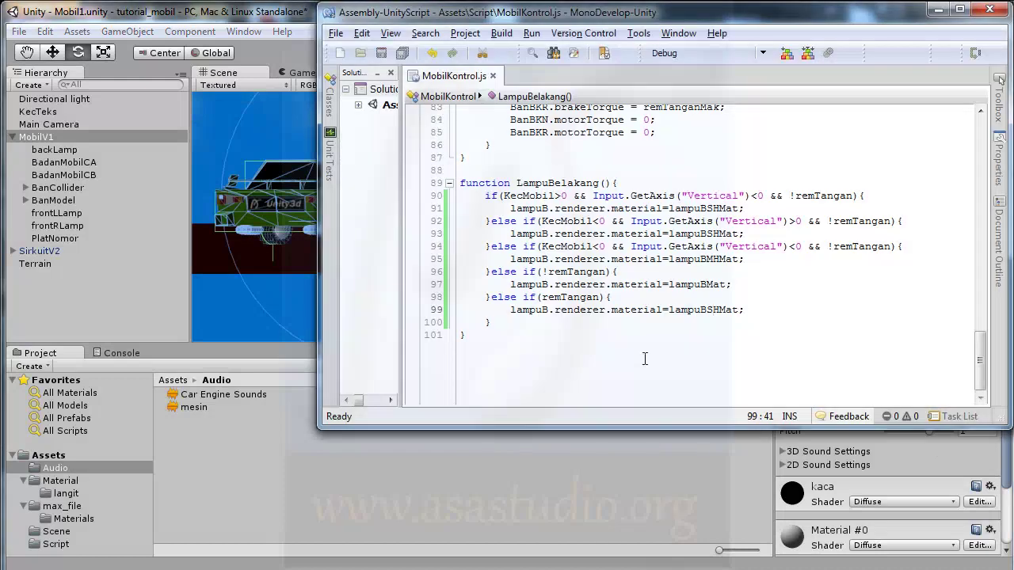
click(482, 338)
key(Return)
key(Return)
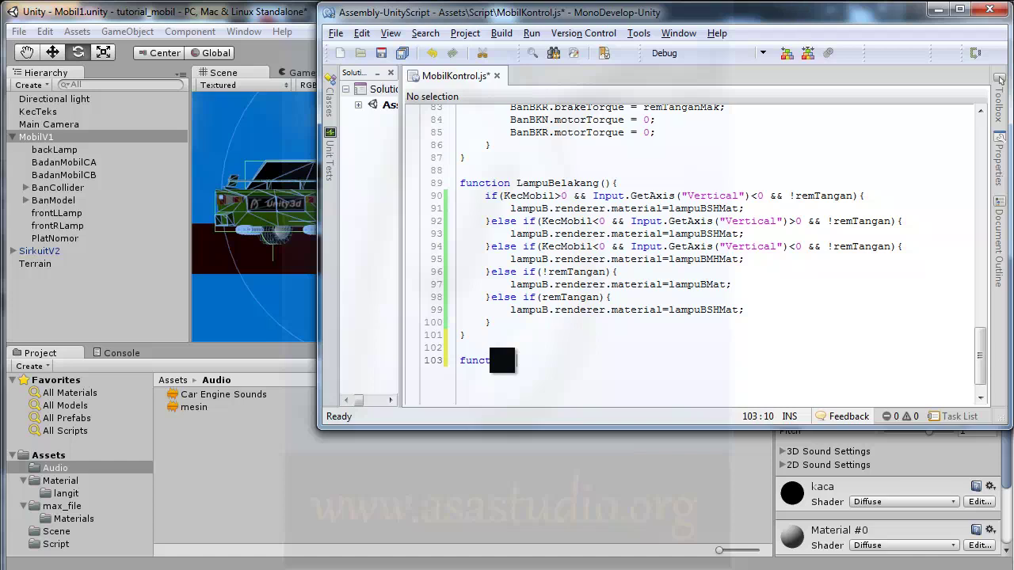
text(SuaraMesin()(){)
key(Return)
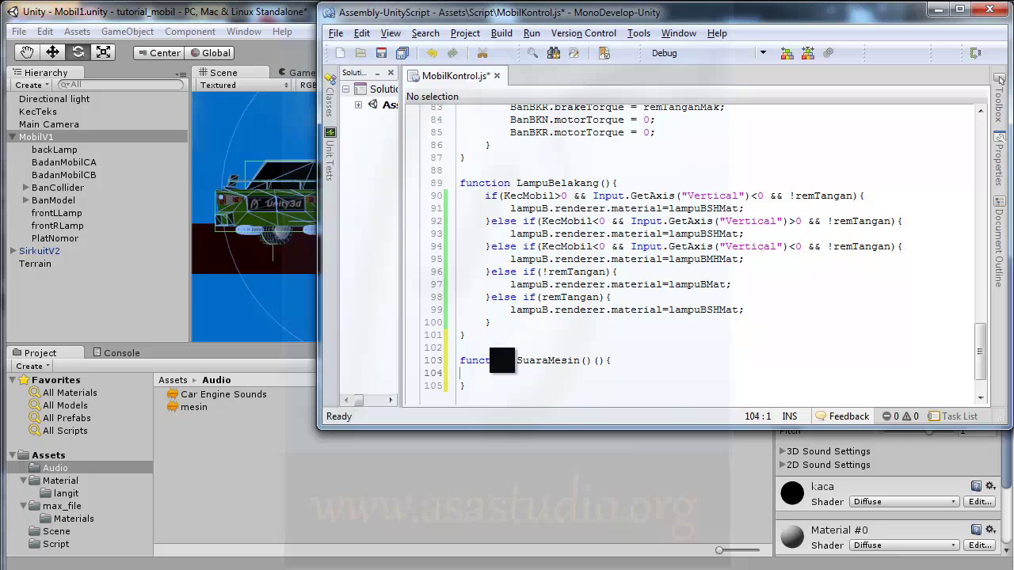
key(Tab)
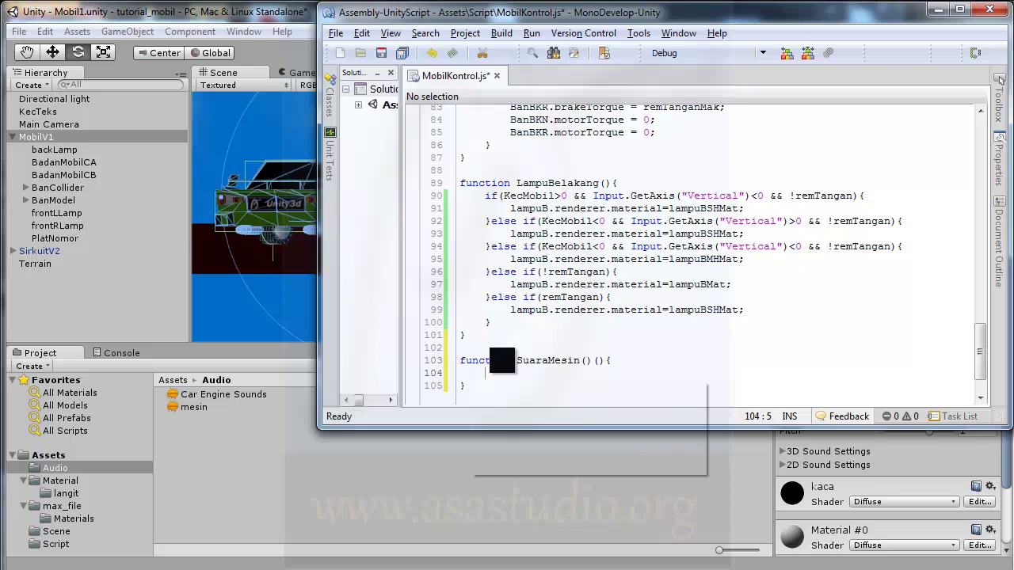
Write audio.pitch = KecMobil; inside SuaraMesin and save the script
text(audi)
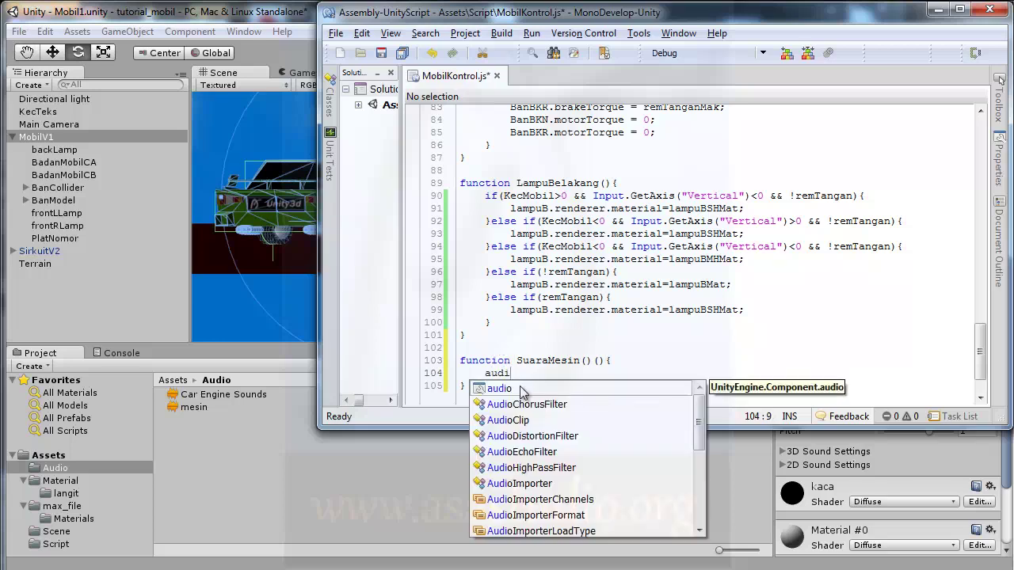
double_click(520, 388)
text(.pi)
double_click(534, 388)
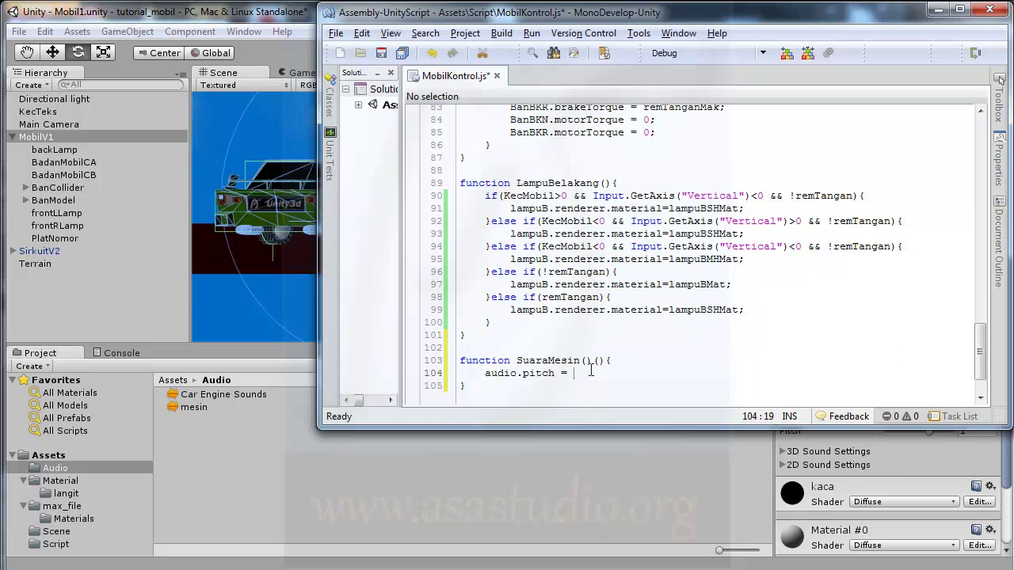
text(Kec)
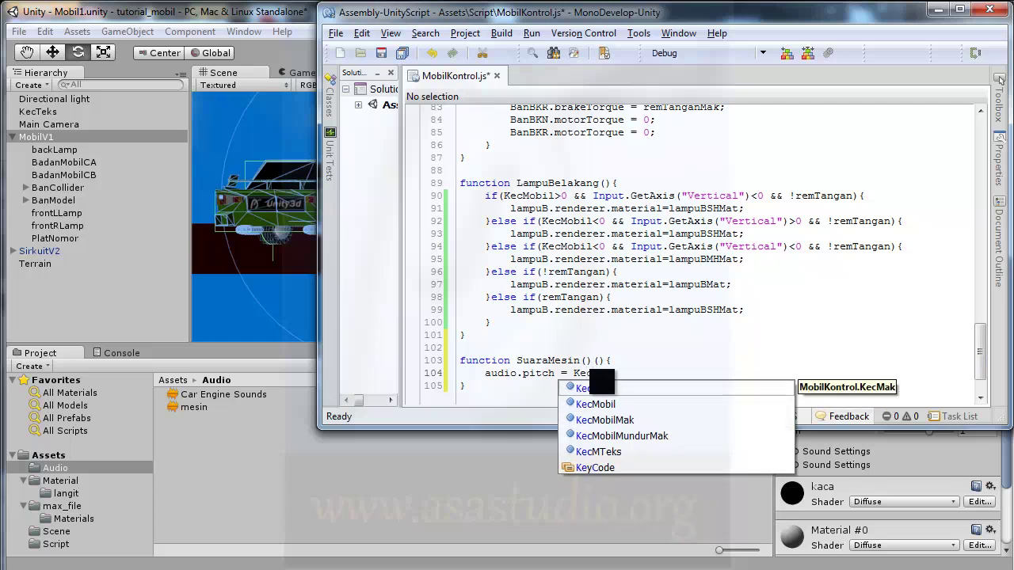
double_click(619, 399)
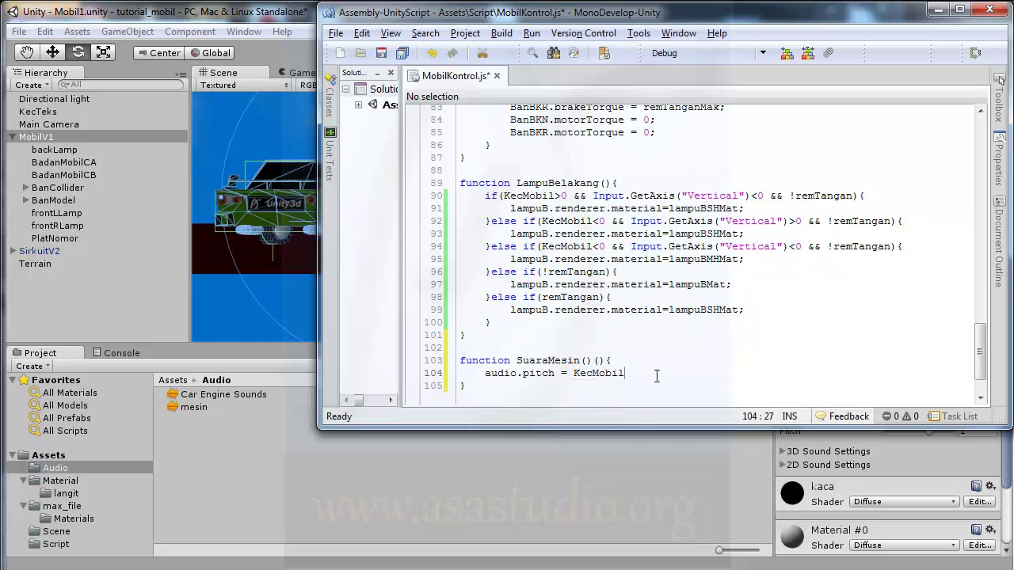
text(;)
click(402, 54)
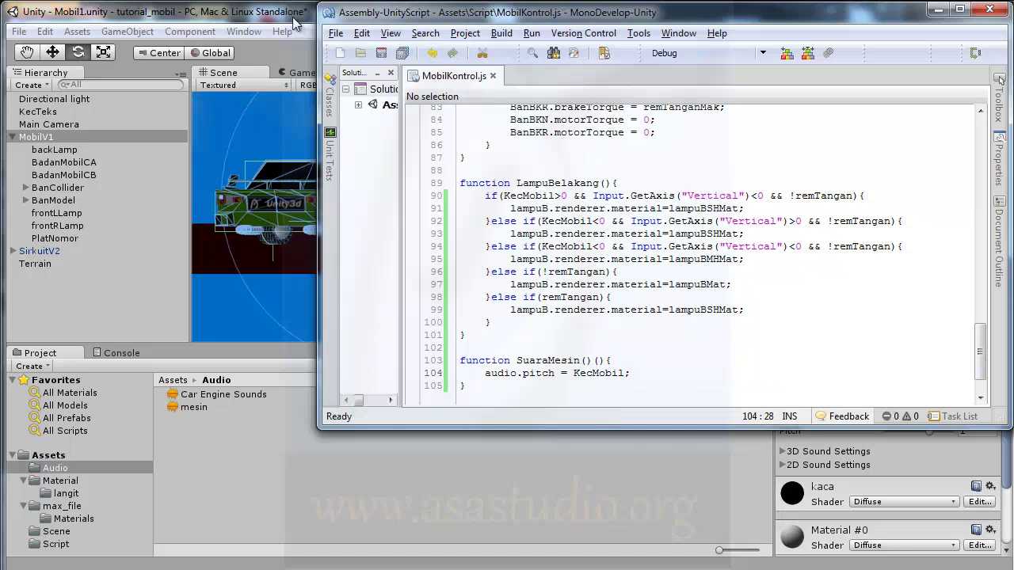
click(293, 17)
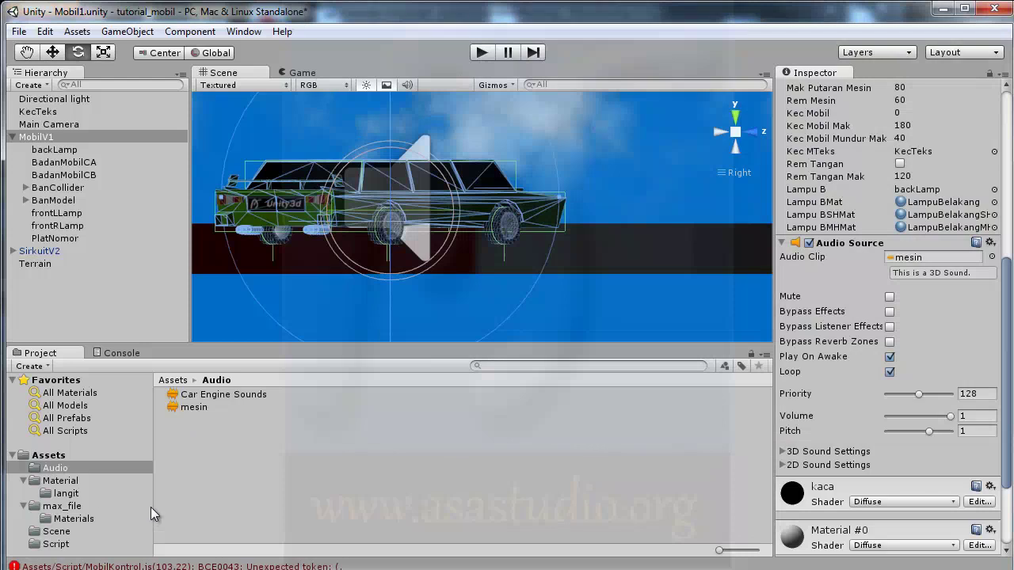
Jump to the BCE0043 error and delete the duplicate parentheses on line 103
click(124, 354)
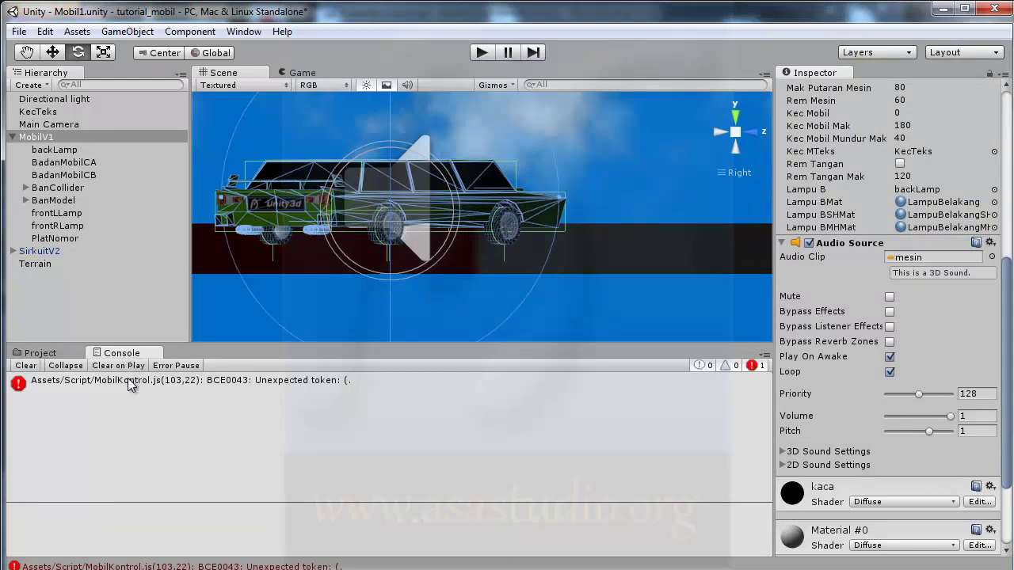
double_click(131, 382)
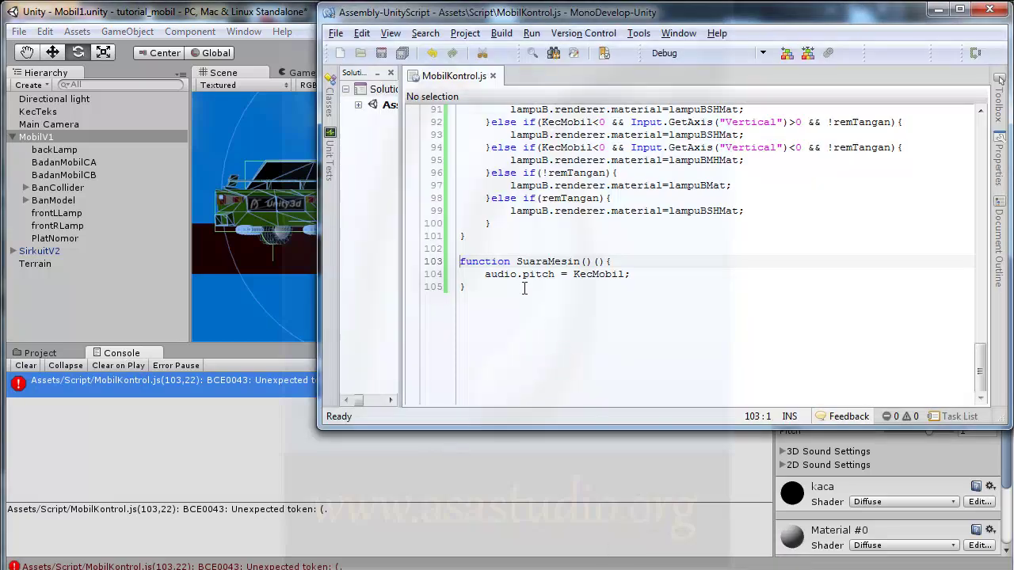
click(604, 261)
key(BackSpace)
key(BackSpace)
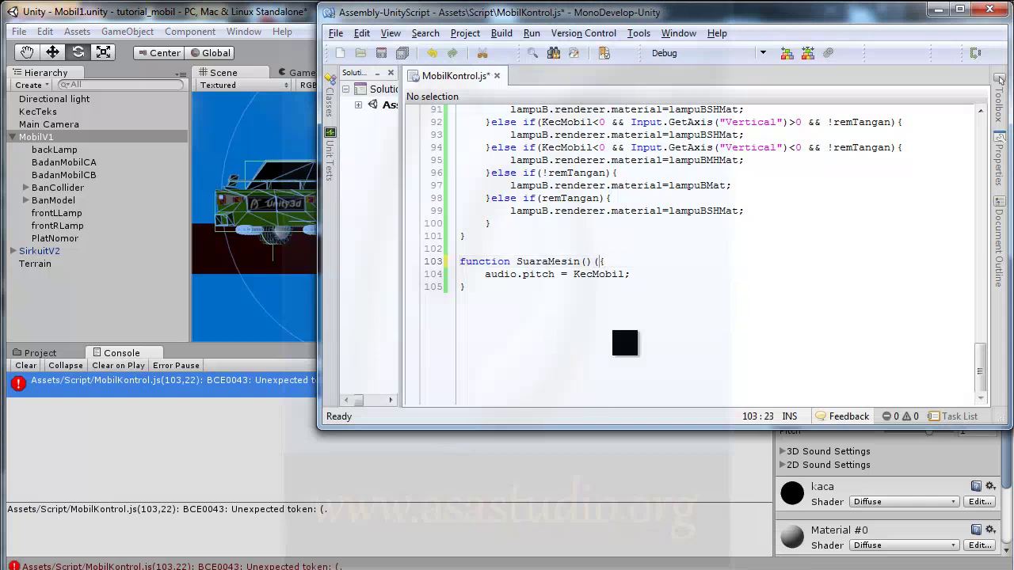
Call SuaraMesin(); in Update right after LampuBelakang() and save the script
shift+click(516, 262)
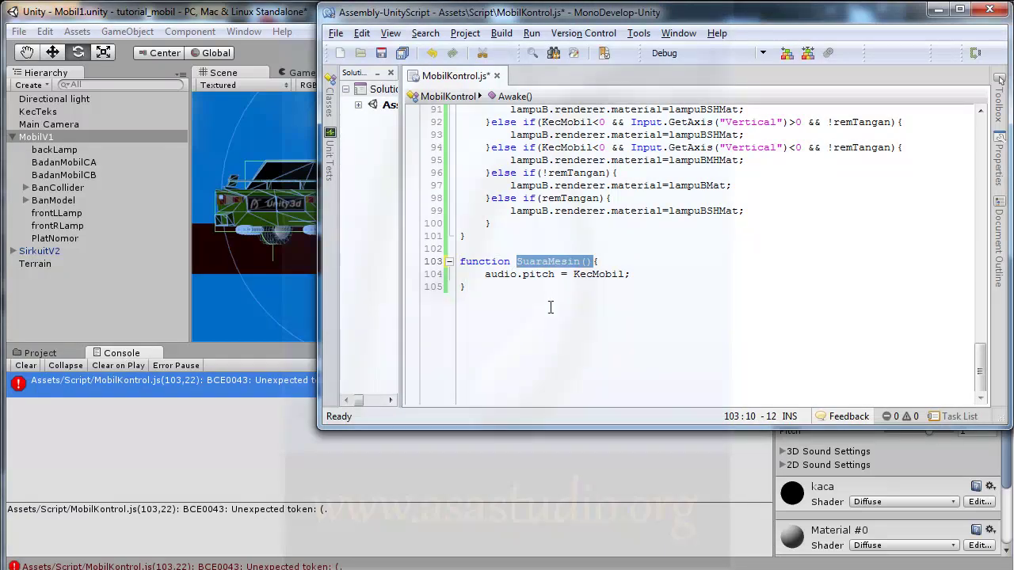
scroll(665, 293, up, 7)
scroll(668, 293, up, 4)
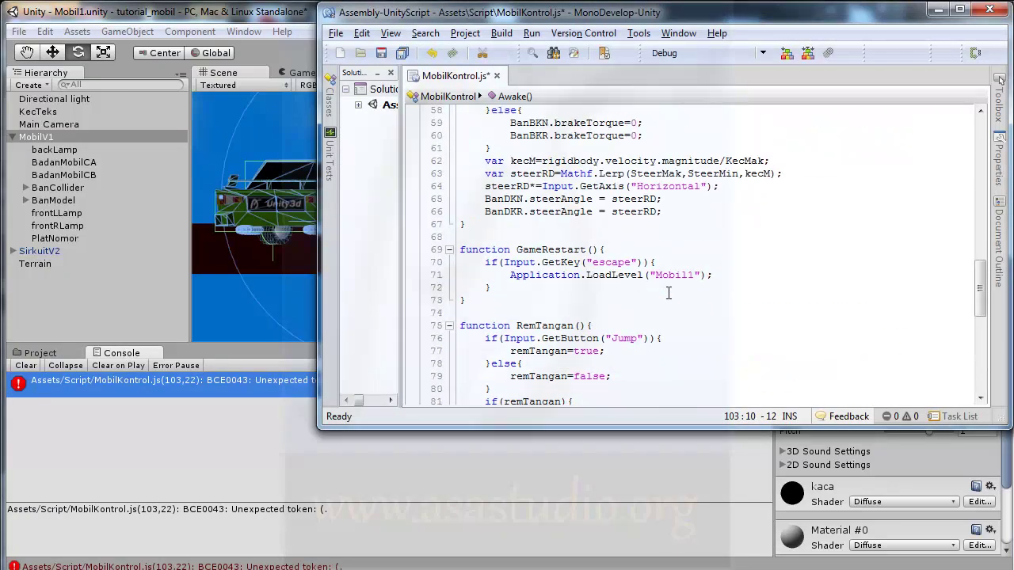
scroll(668, 293, up, 4)
scroll(668, 293, up, 2)
scroll(669, 293, up, 1)
scroll(669, 293, up, 3)
click(612, 291)
key(Return)
text(SuaraMesin())
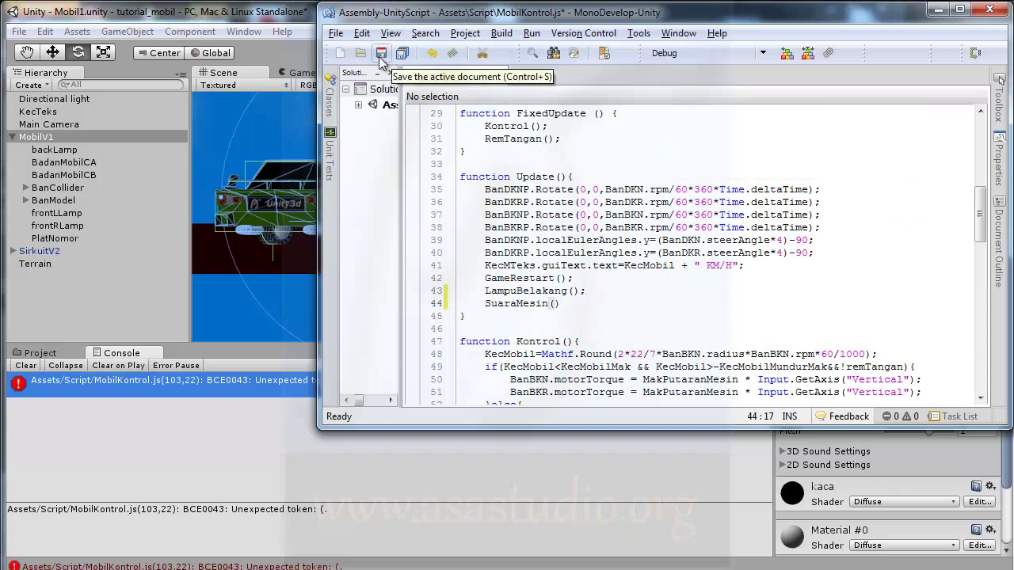
text(;)
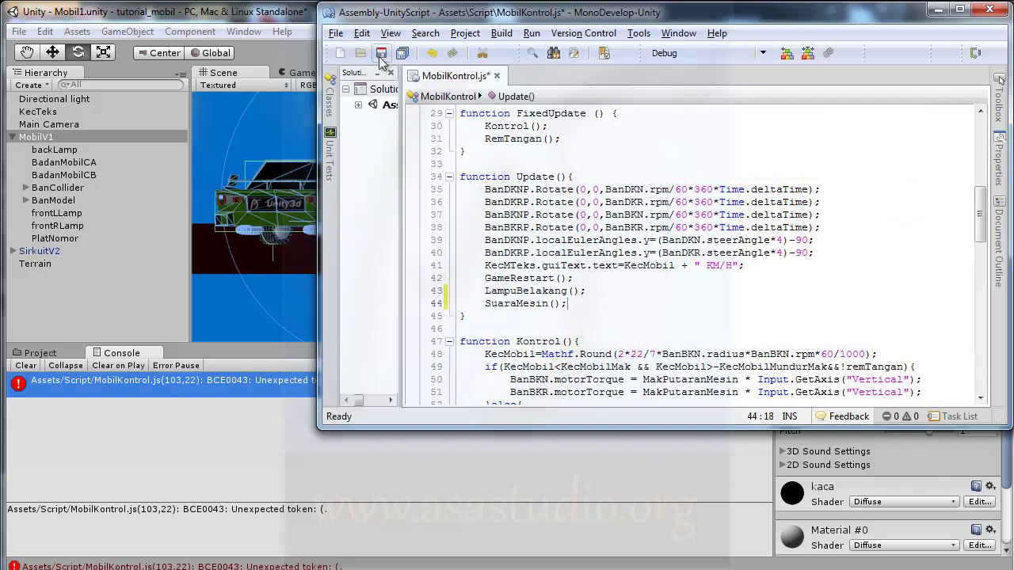
click(381, 54)
click(284, 19)
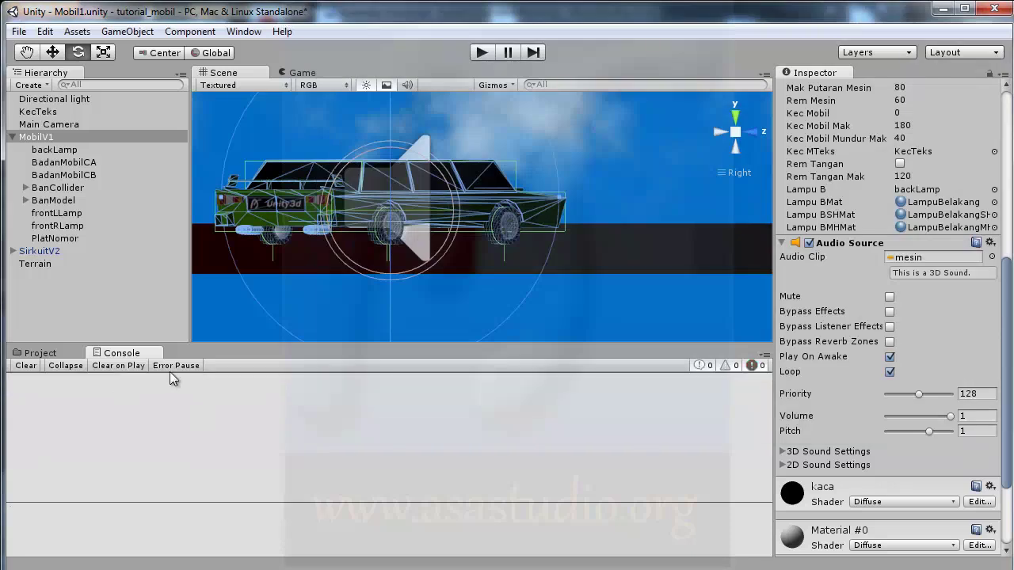
click(485, 52)
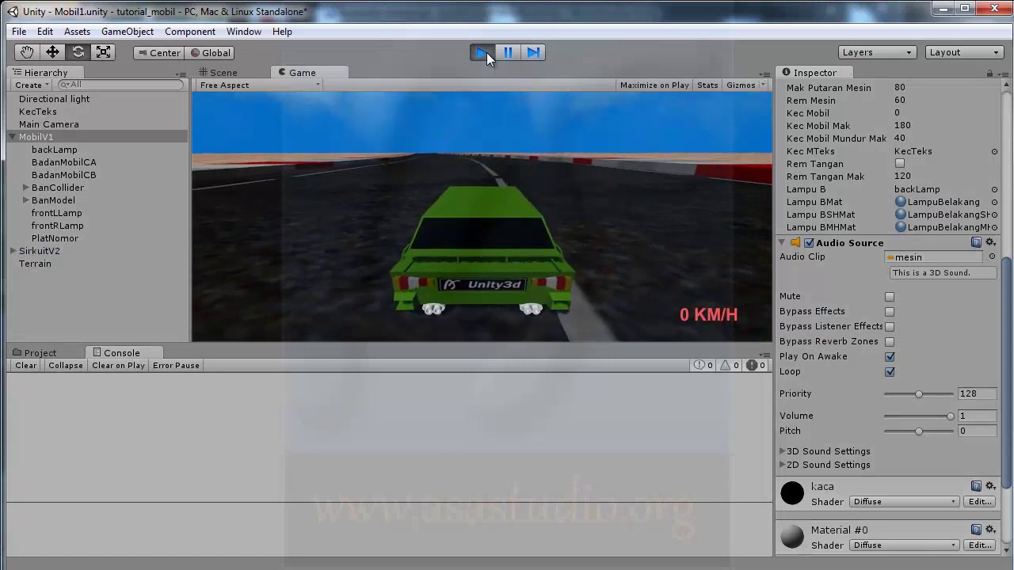
key(Up)
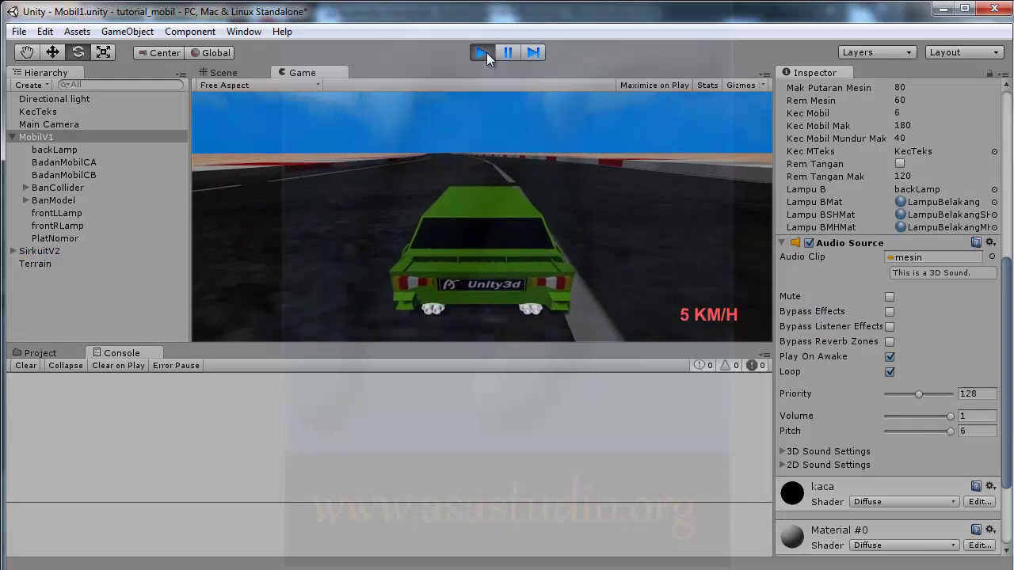
key(Up)
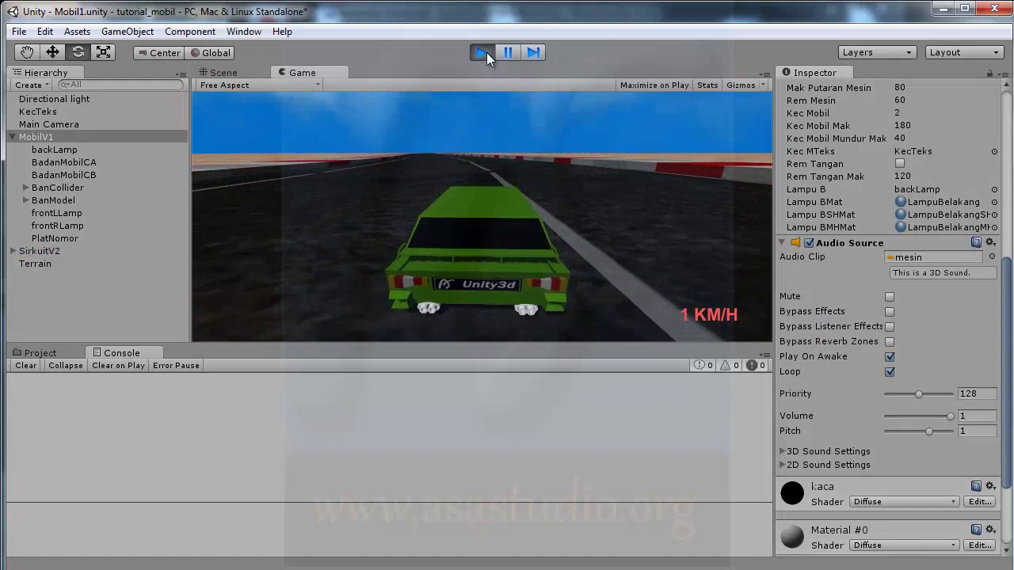
click(482, 52)
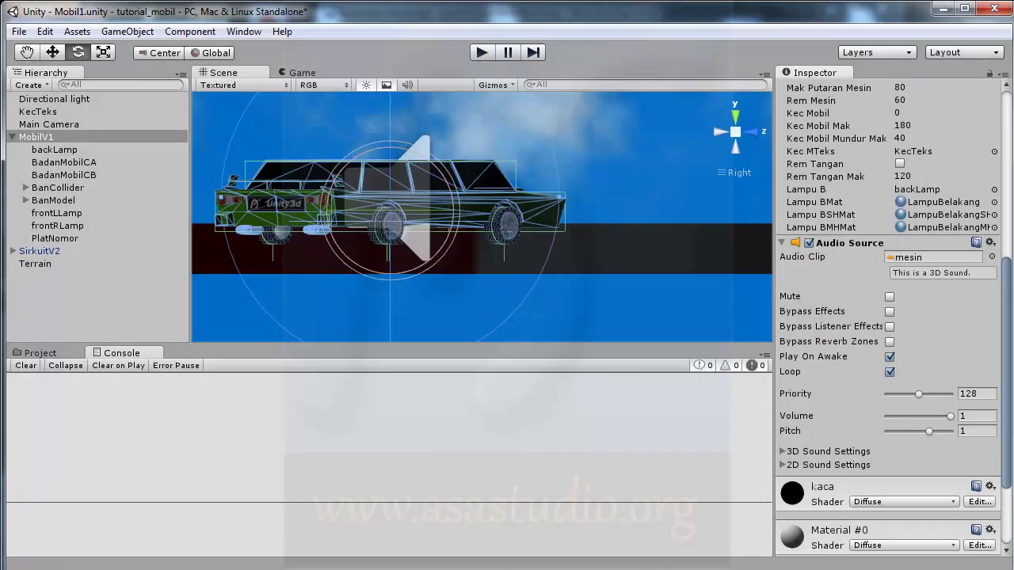
mouse_move(708, 567)
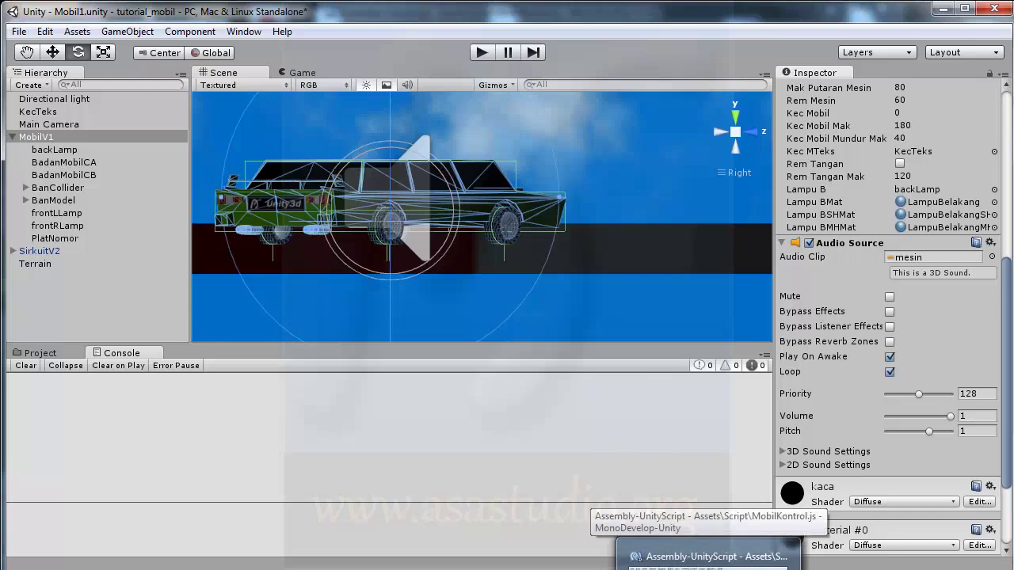
Divide KecMobil by 0.02 on the audio.pitch line and save the script
click(705, 558)
scroll(826, 307, down, 6)
scroll(827, 306, down, 7)
scroll(827, 307, down, 4)
scroll(827, 306, down, 2)
click(626, 323)
text(/)
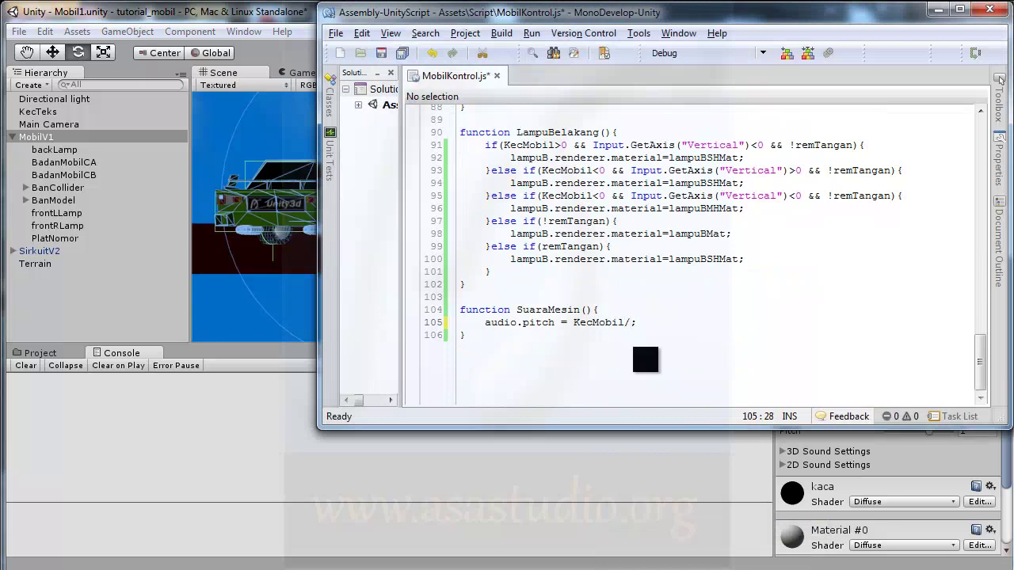
text(0.)
text(00)
text(2)
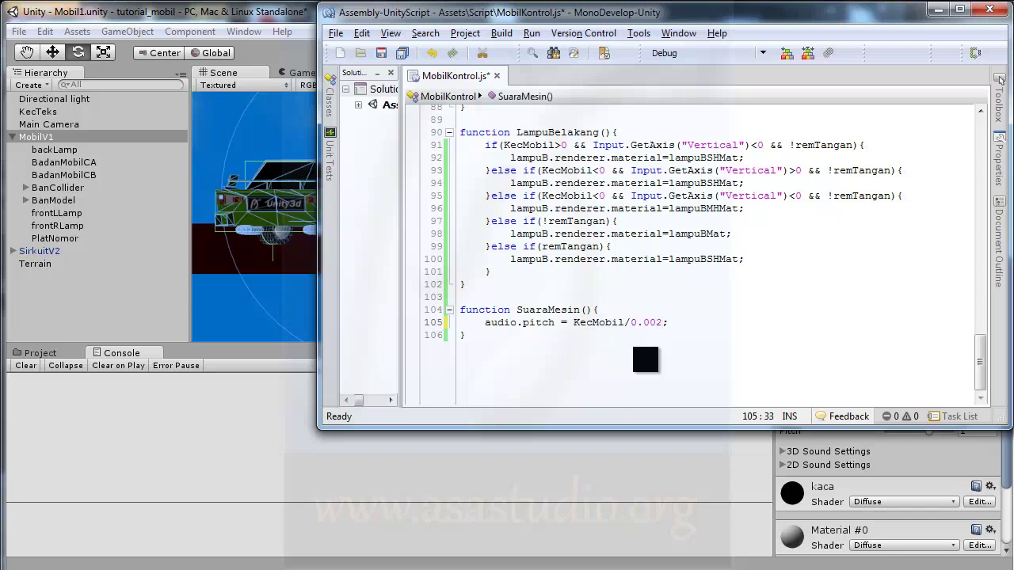
click(402, 52)
click(291, 11)
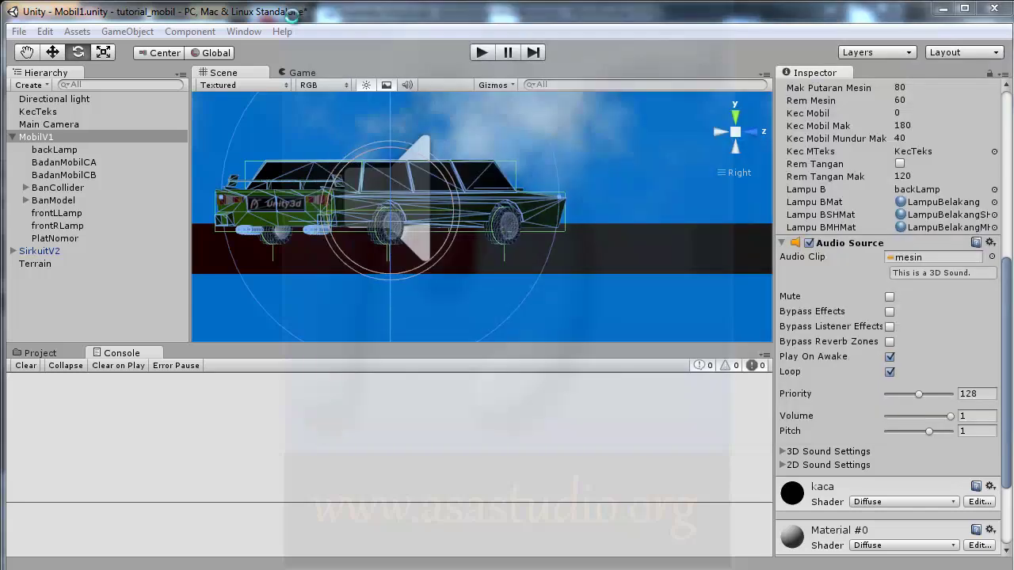
Test-drive with the 0.02 divisor, seeing pitch hit 1300 at 26 KM/H, then stop
click(483, 52)
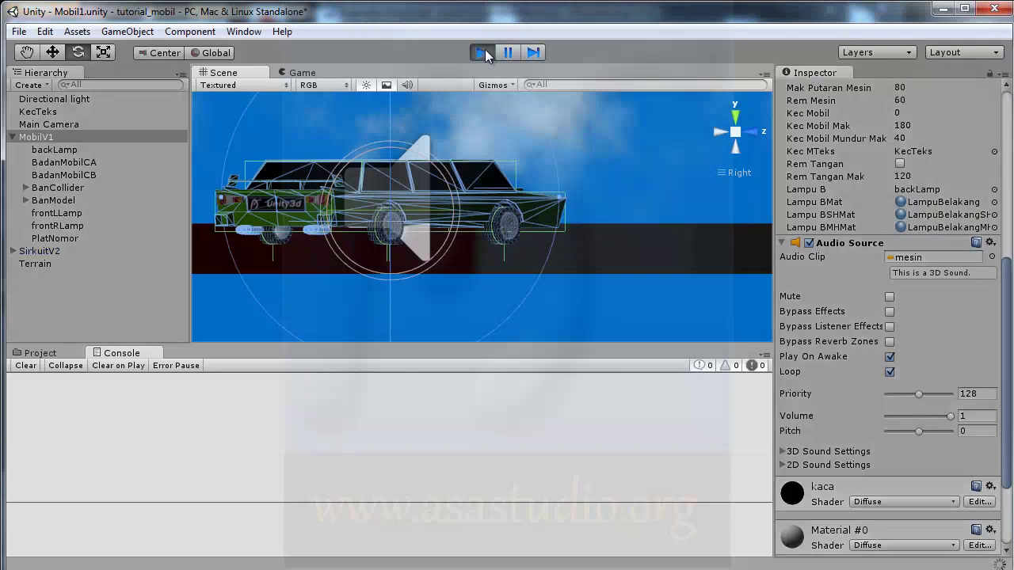
key(Up)
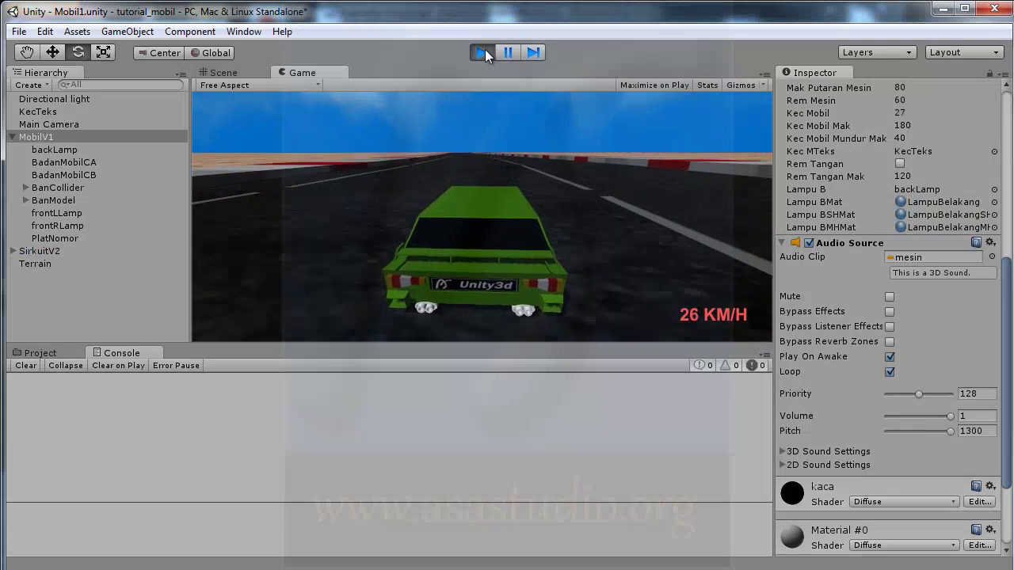
click(484, 49)
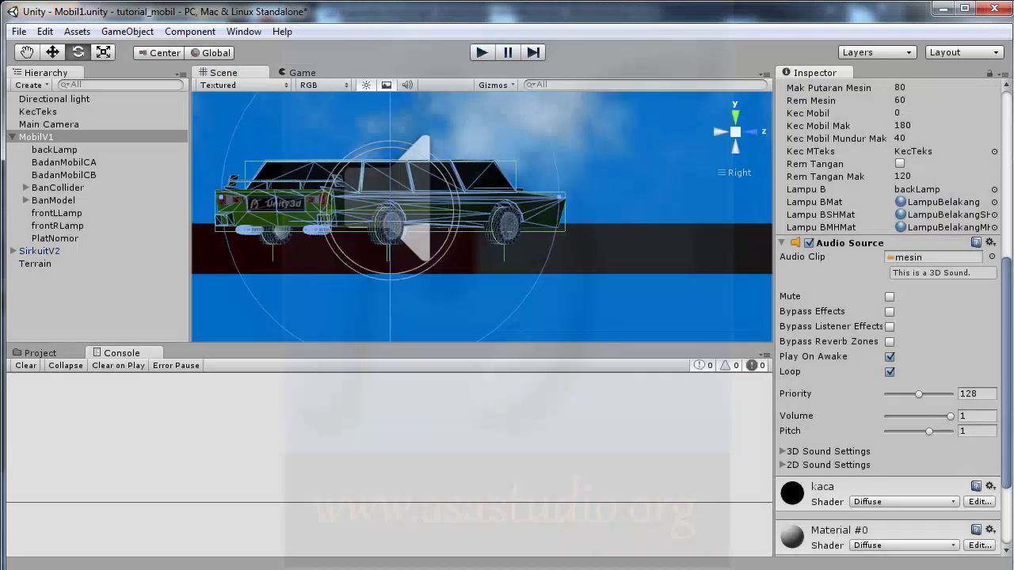
mouse_move(705, 567)
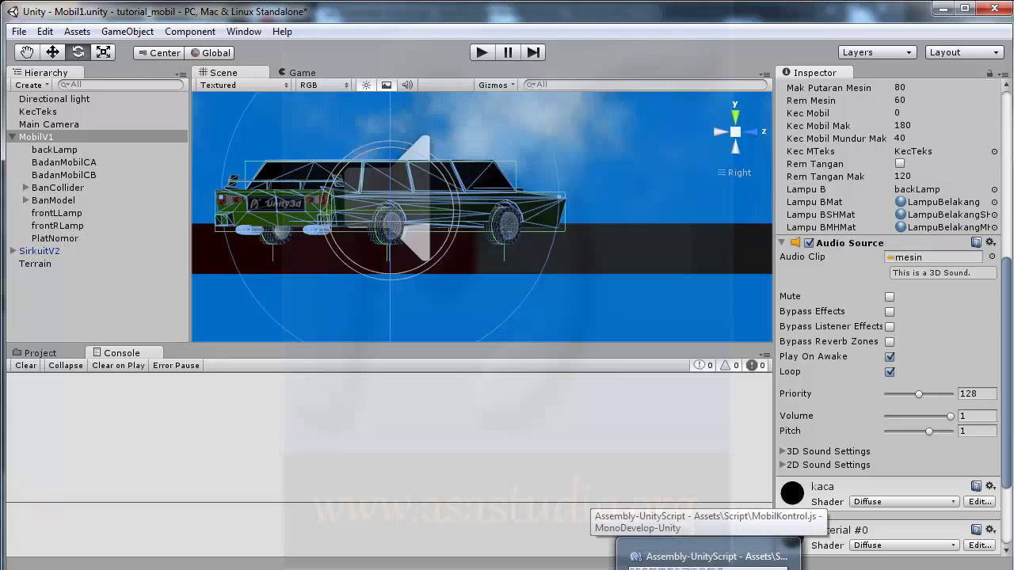
Delete the /0.02 divisor from the audio.pitch line on line 105
click(705, 558)
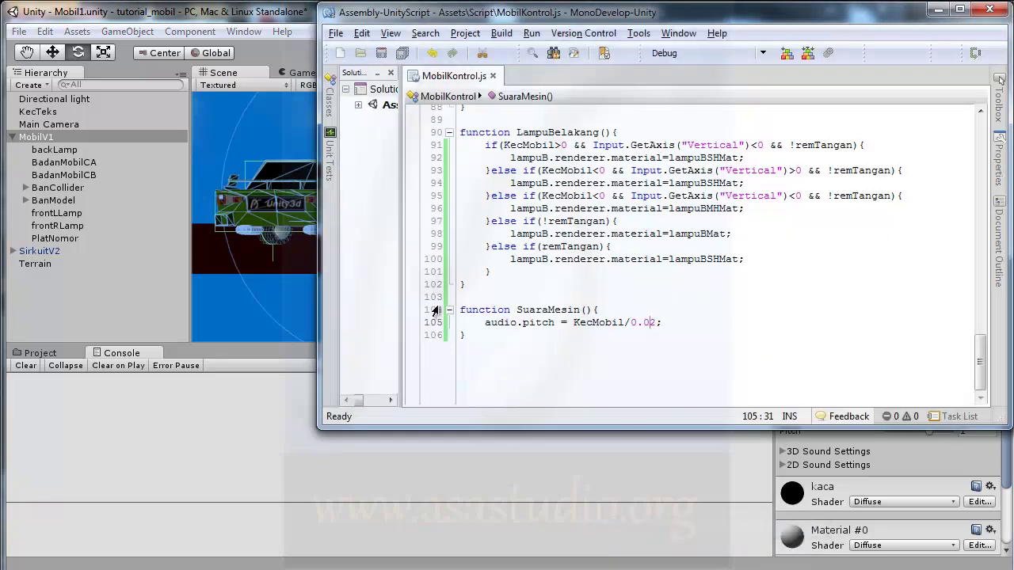
click(624, 322)
key(shift+Right)
key(shift+Right)
key(shift+Right)
key(shift+Right)
key(shift+Right)
key(Delete)
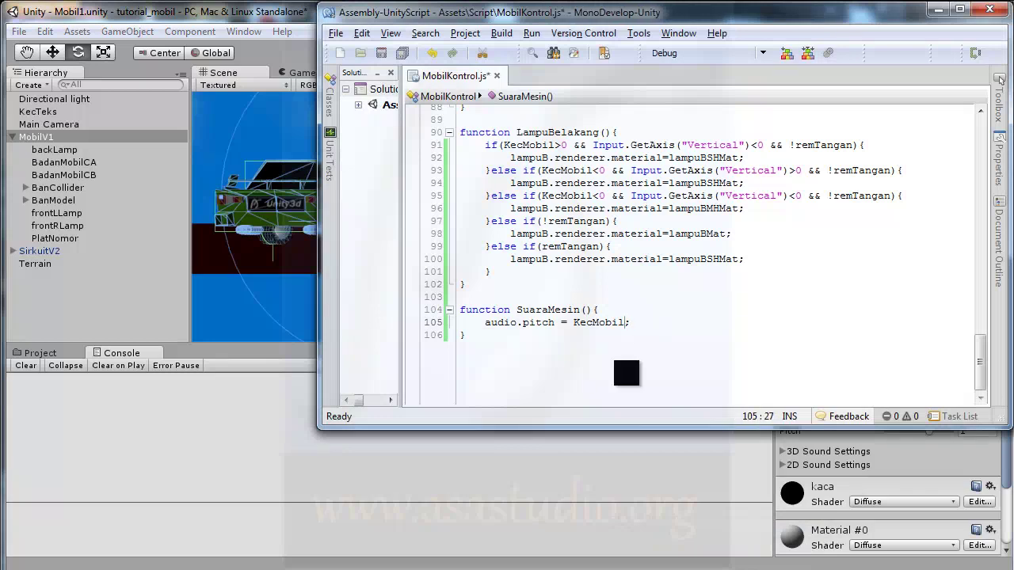
mouse_move(983, 362)
mouse_down()
mouse_move(974, 155)
mouse_move(982, 361)
mouse_up()
Make the line read audio.pitch = KecMobil/KecMobilMak, save, and start a test drive
text(/)
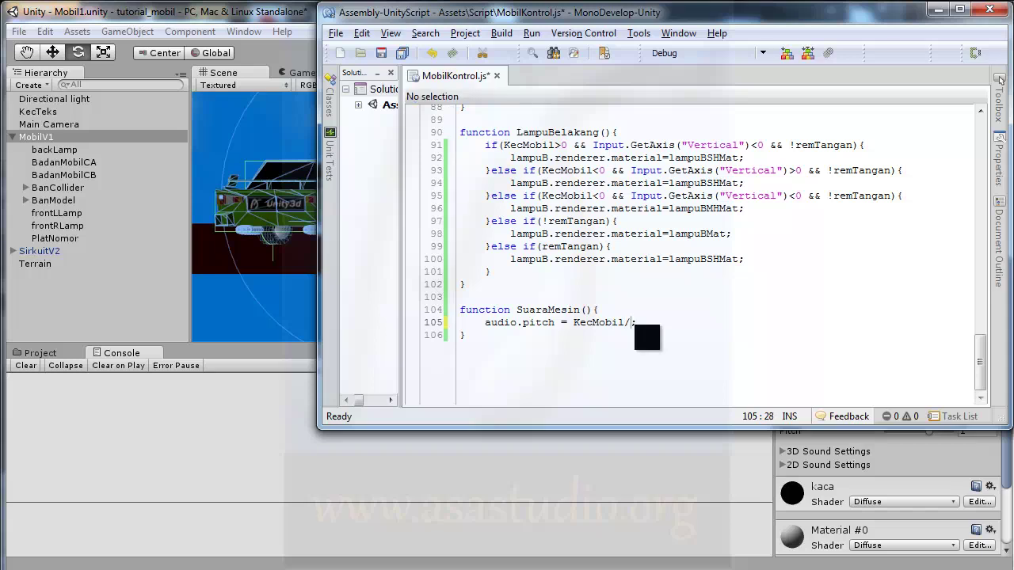
drag(980, 362, 986, 170)
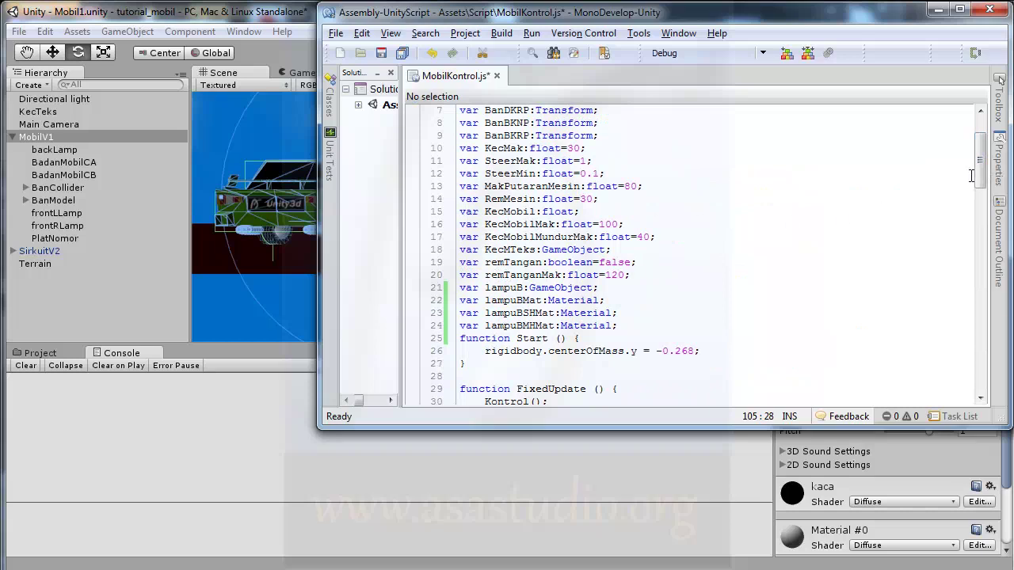
drag(980, 163, 980, 362)
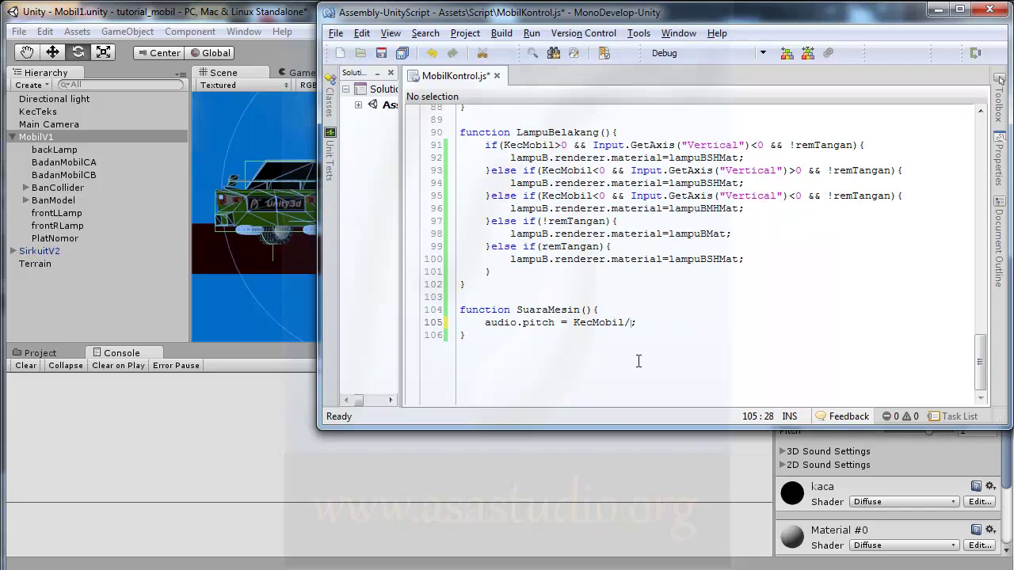
text(Ke)
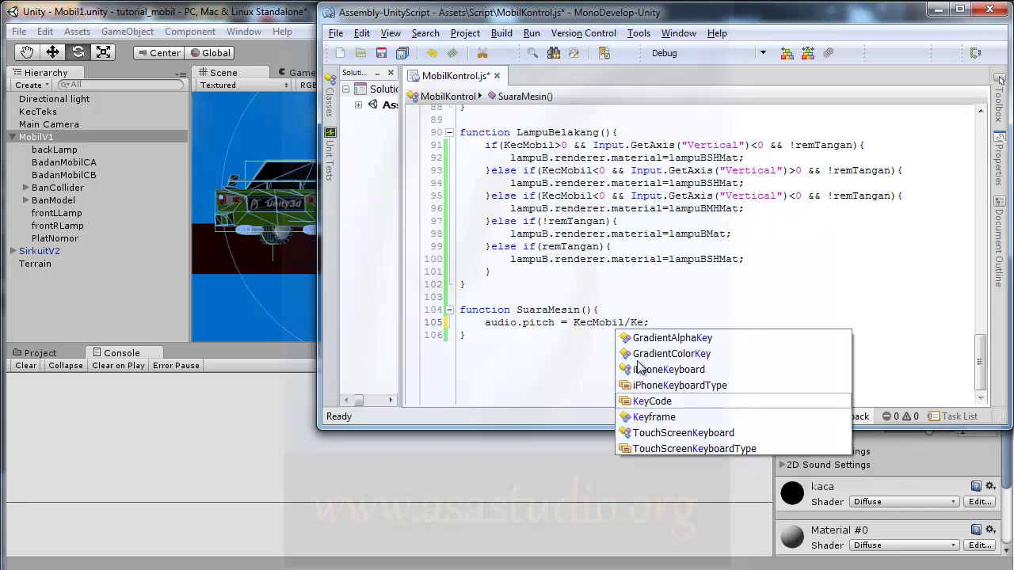
text(cMob)
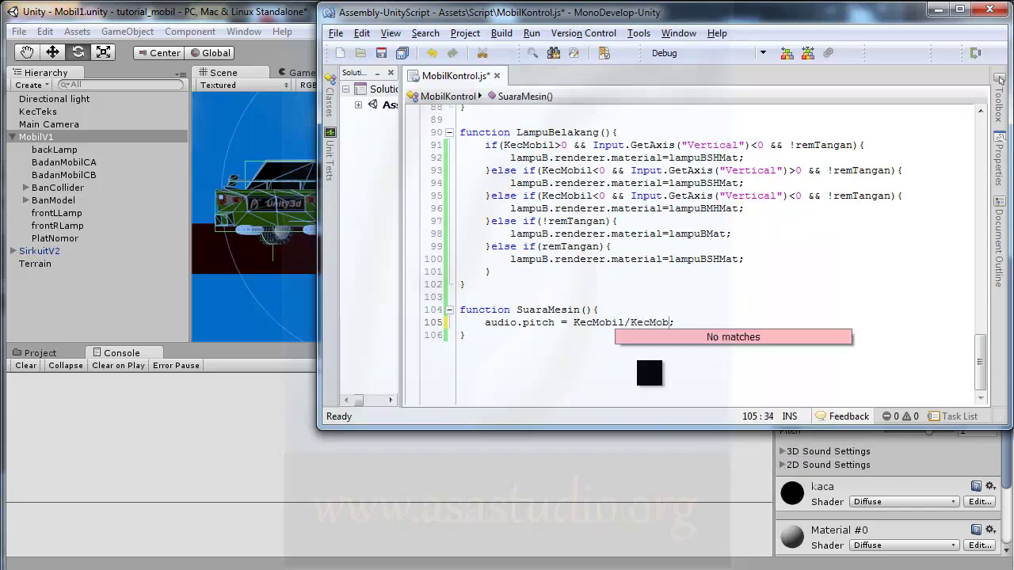
text(ilMak)
click(400, 53)
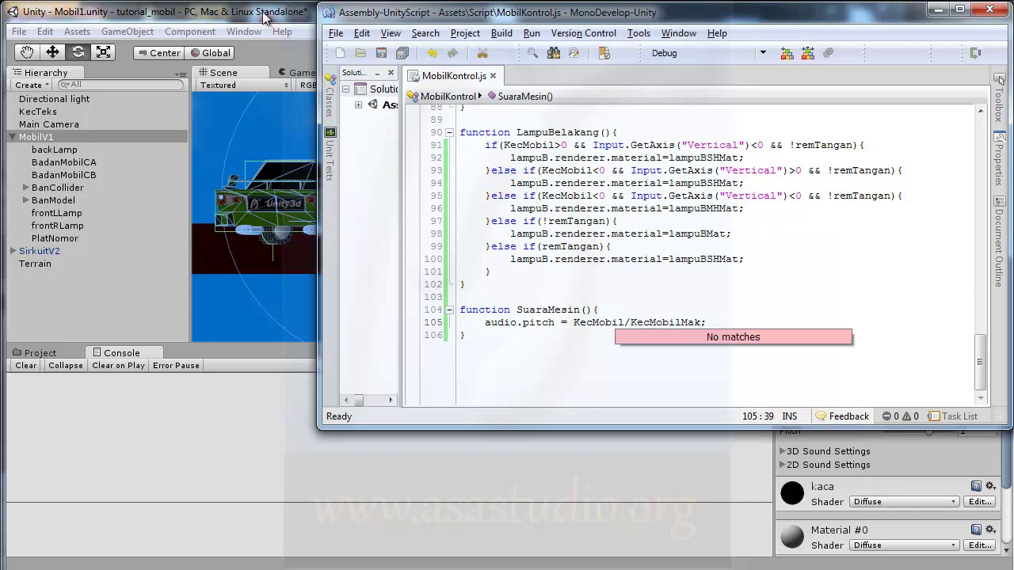
click(265, 17)
click(482, 52)
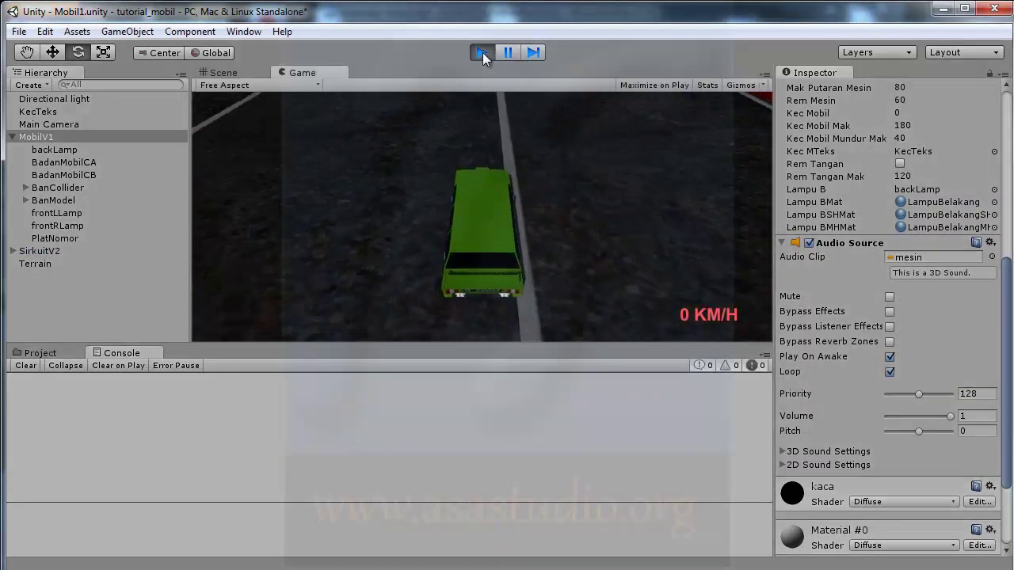
Drive around the track and watch pitch rise with speed, reading 0.04444 at 8 KM/H
key(Up)
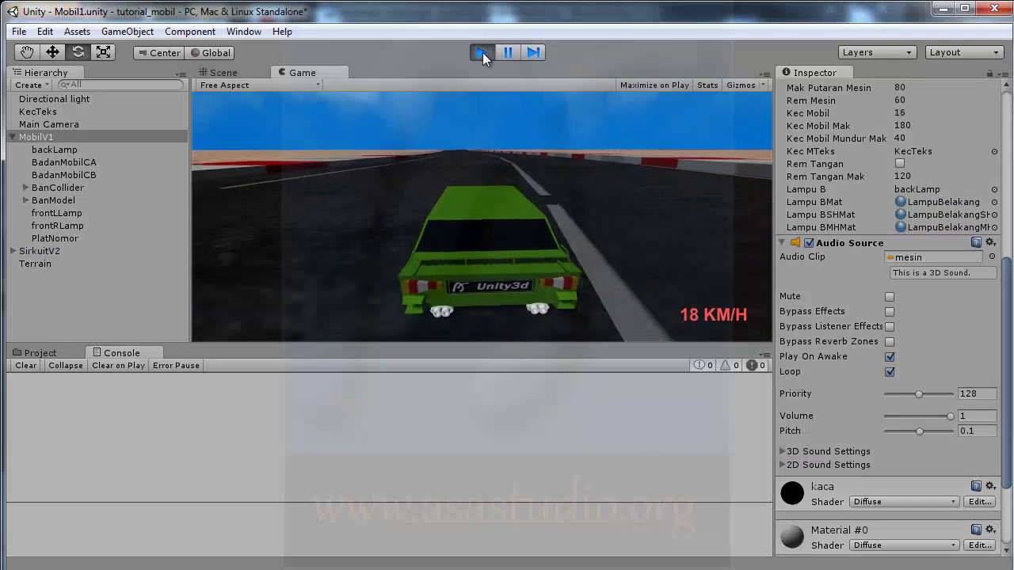
key(Up)
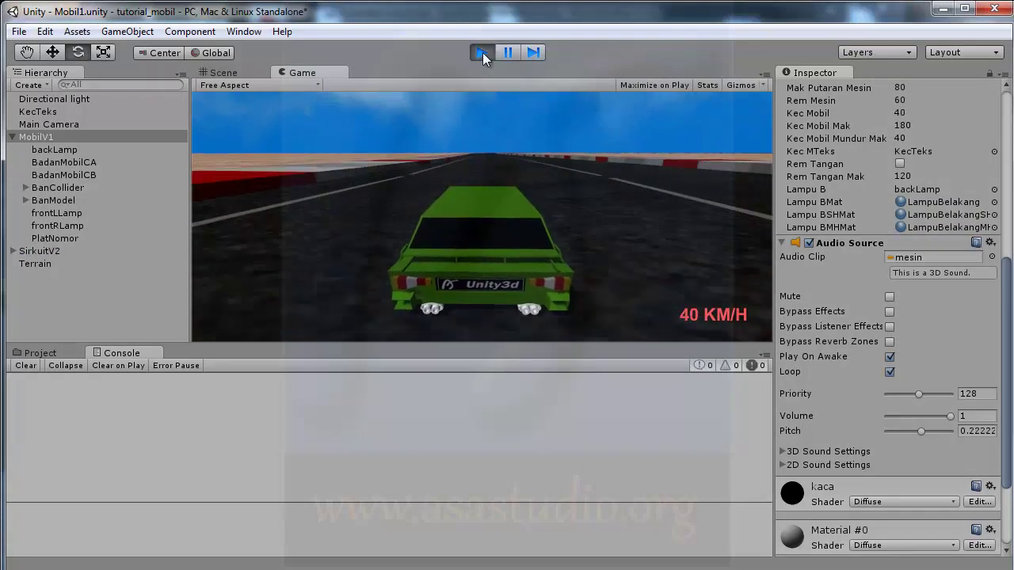
key(Up)
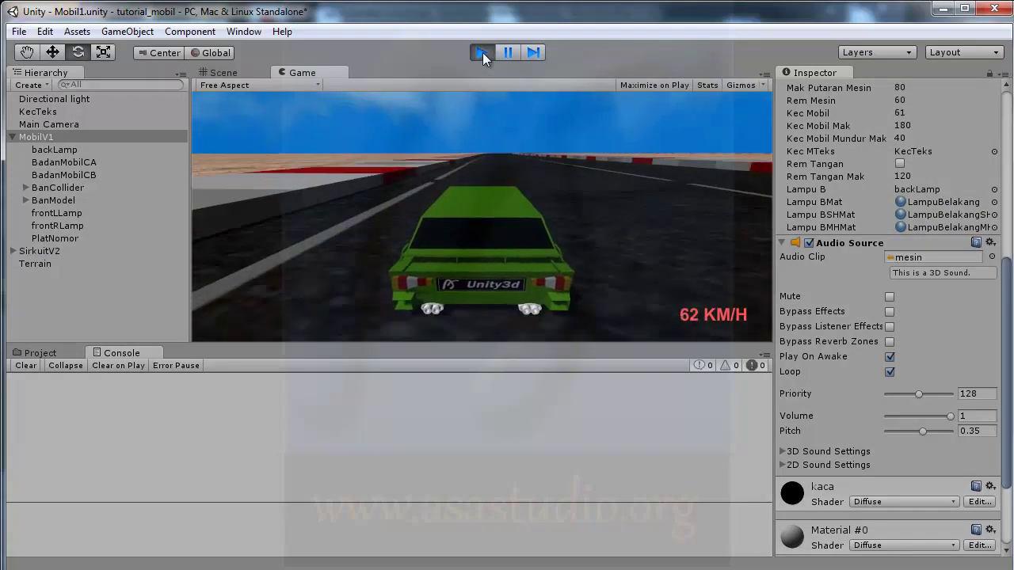
key(Up)
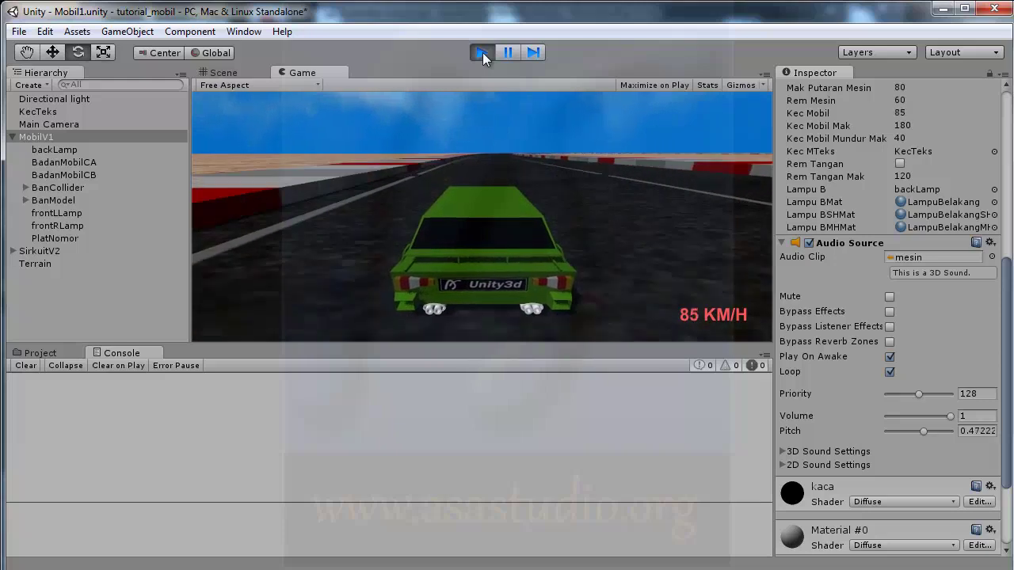
key(Up)
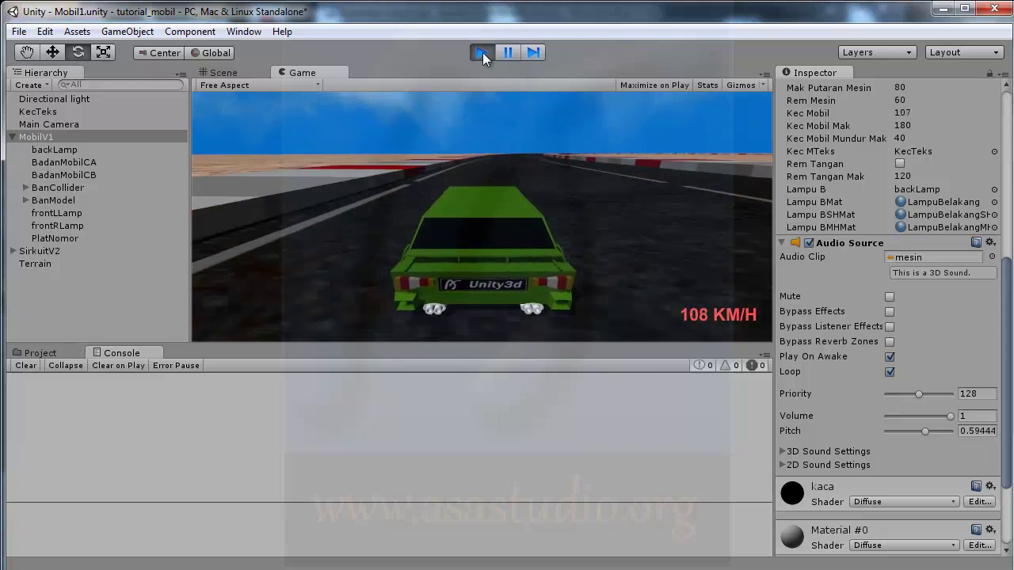
key(Up)
key(Right)
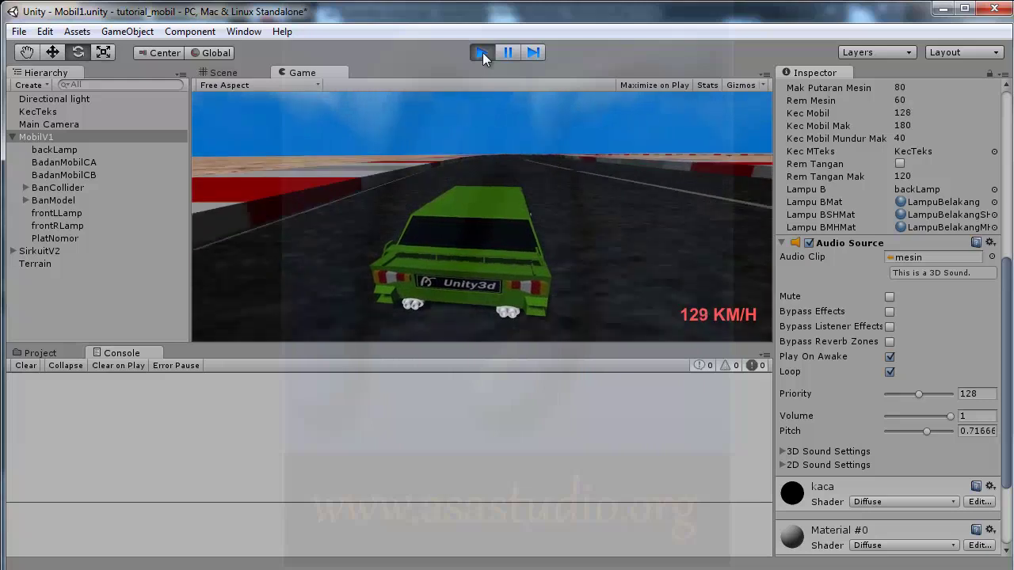
key(Up)
key(Left)
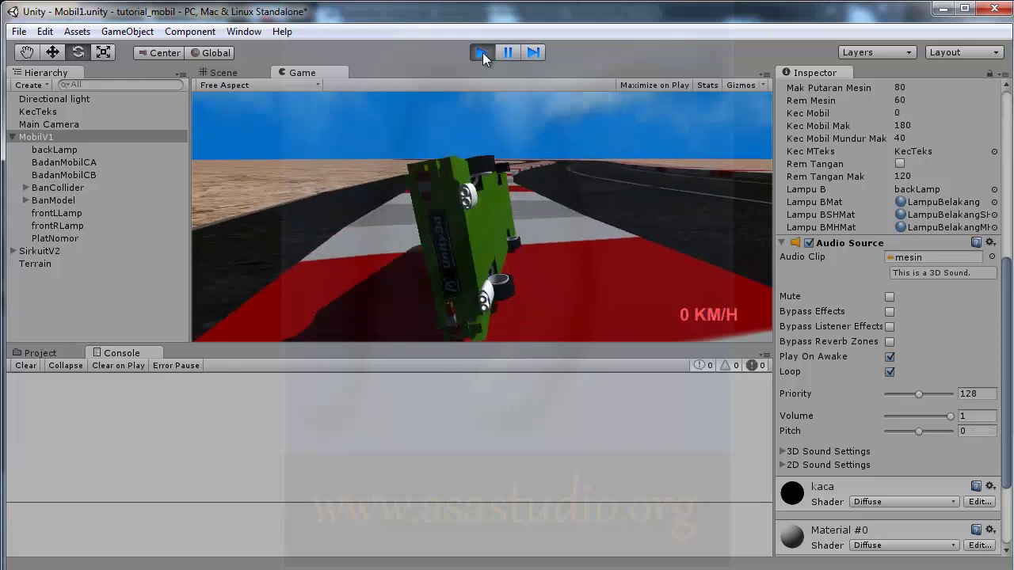
key(Up)
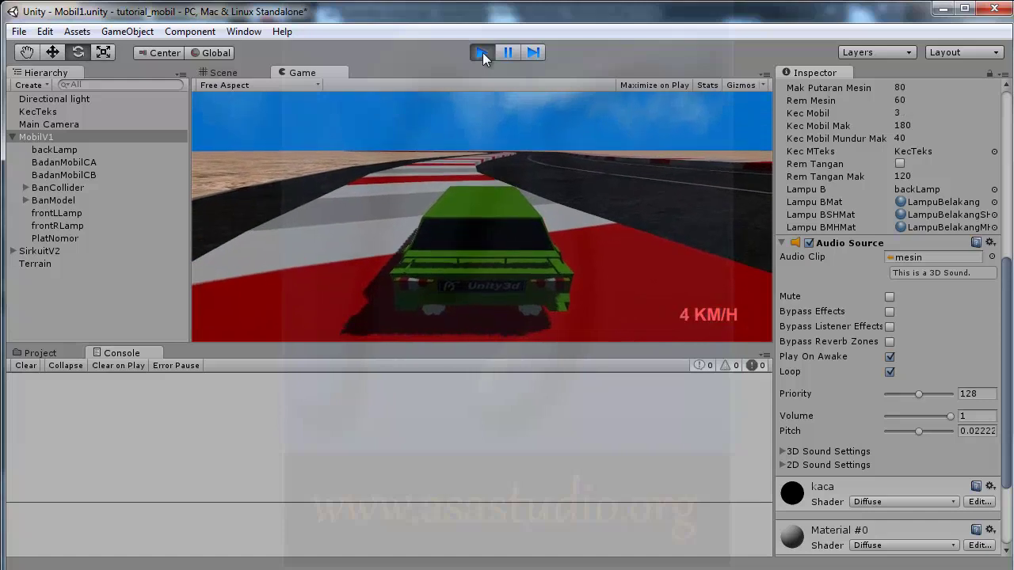
key(Right)
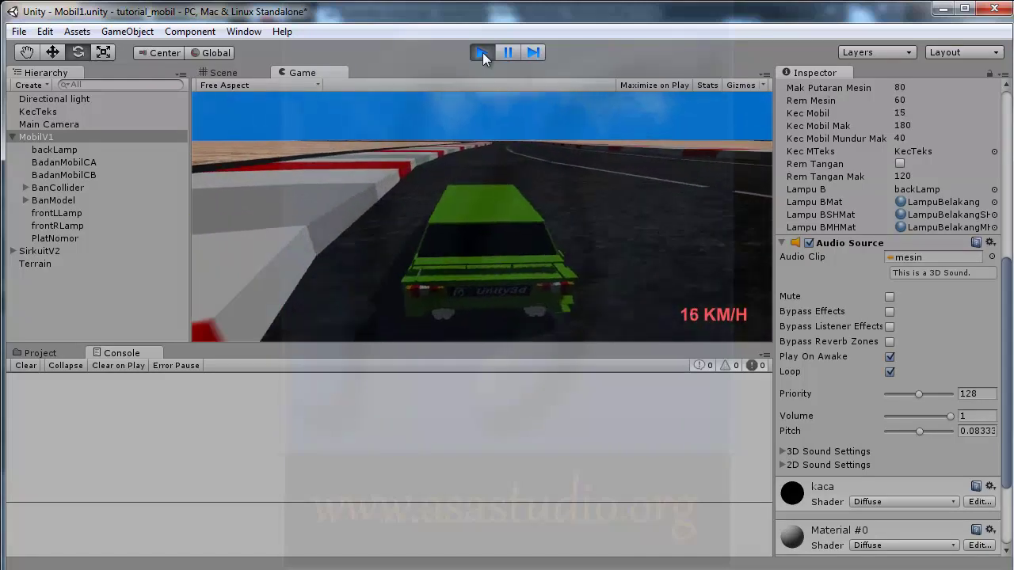
key(Right)
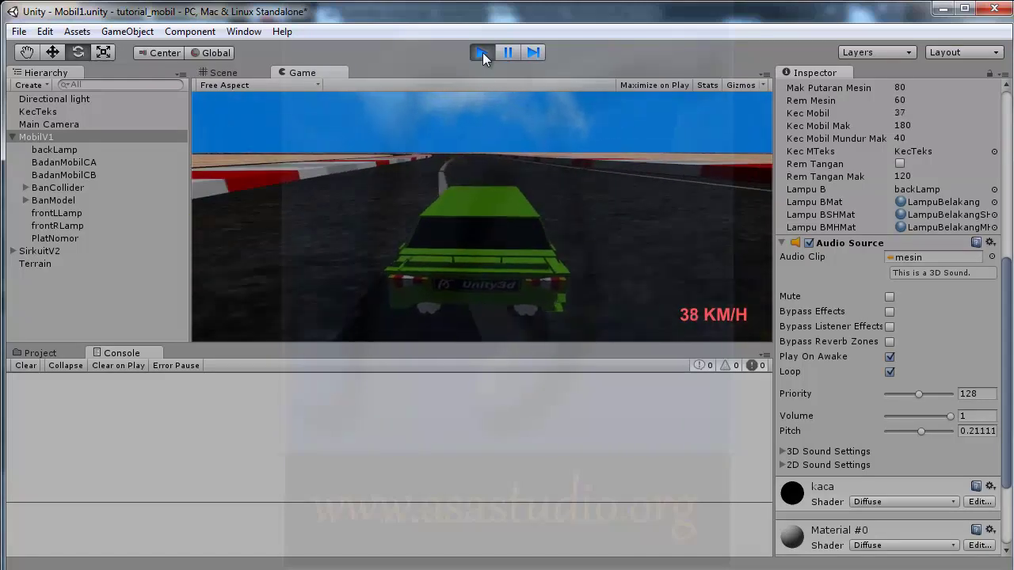
key(Up)
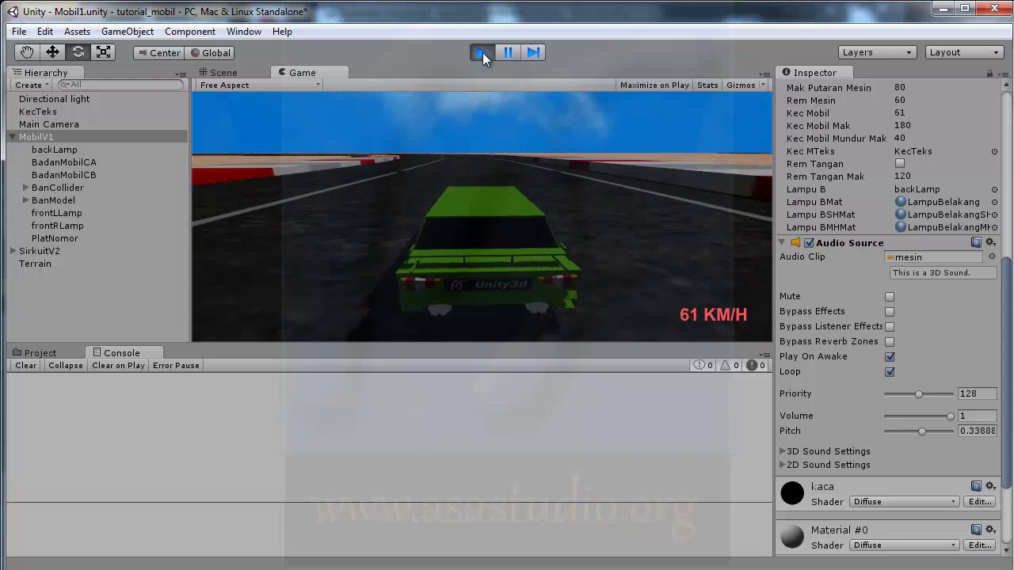
key(Up)
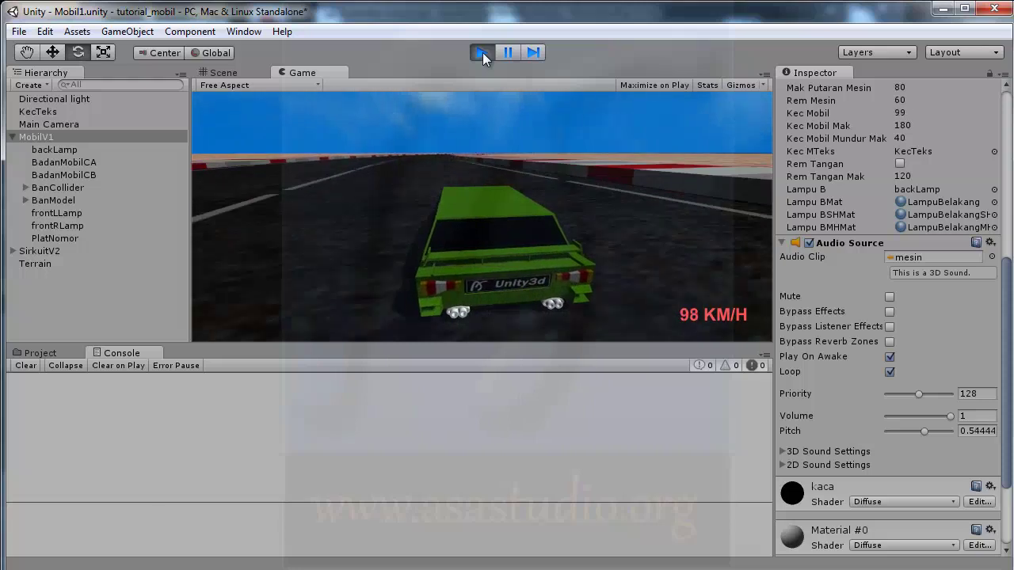
key(Up)
key(Right)
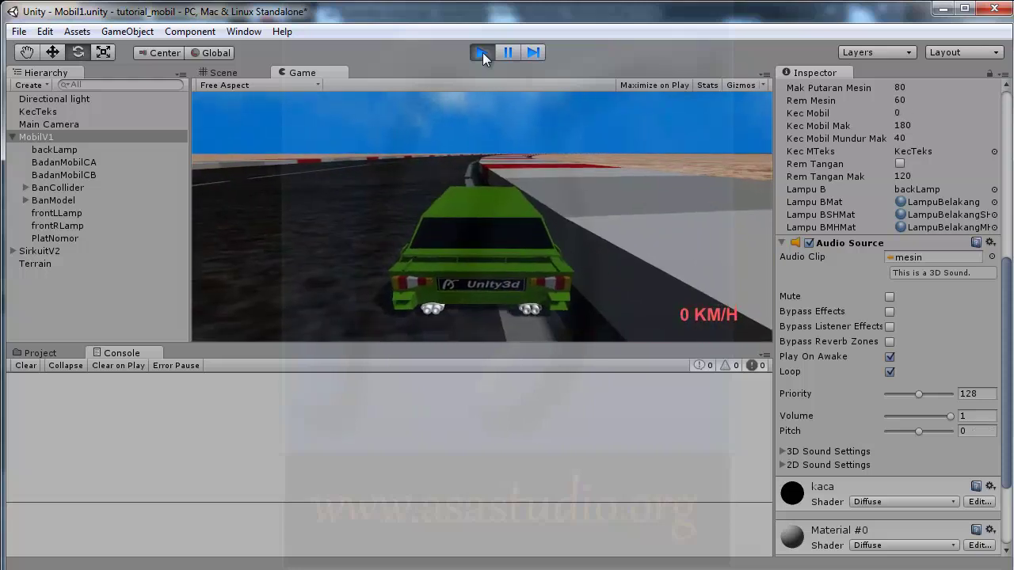
key(Down)
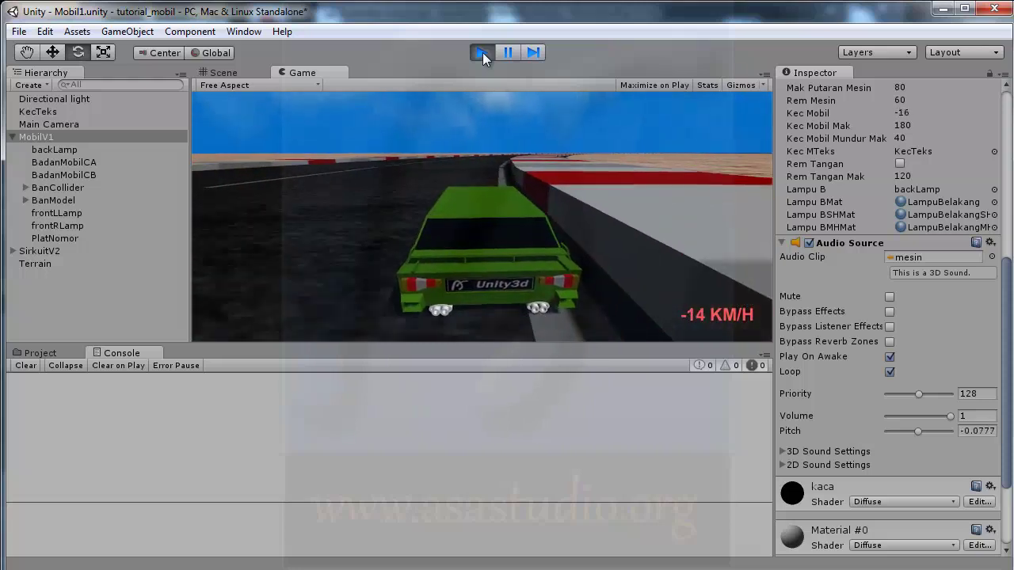
key(Up)
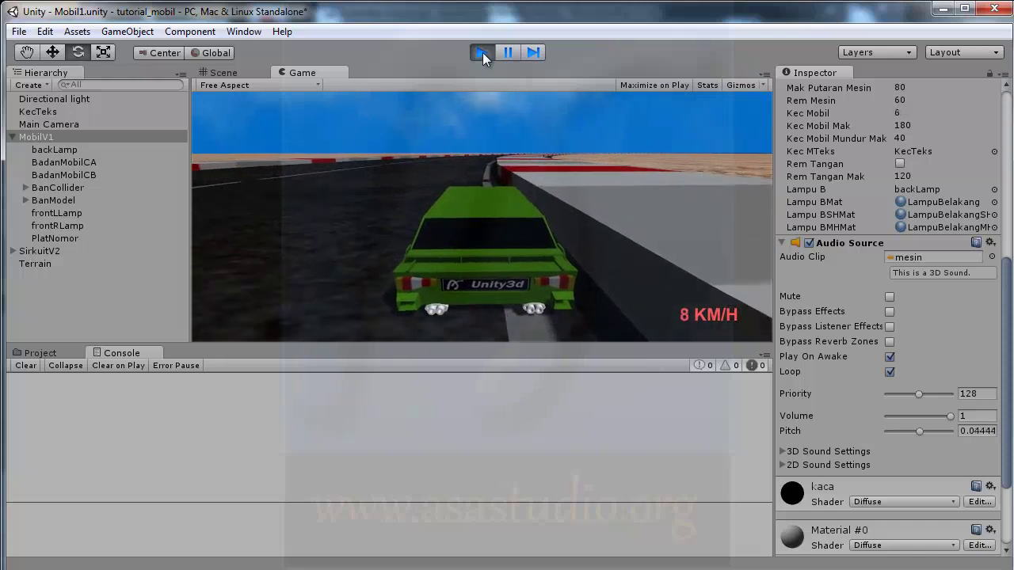